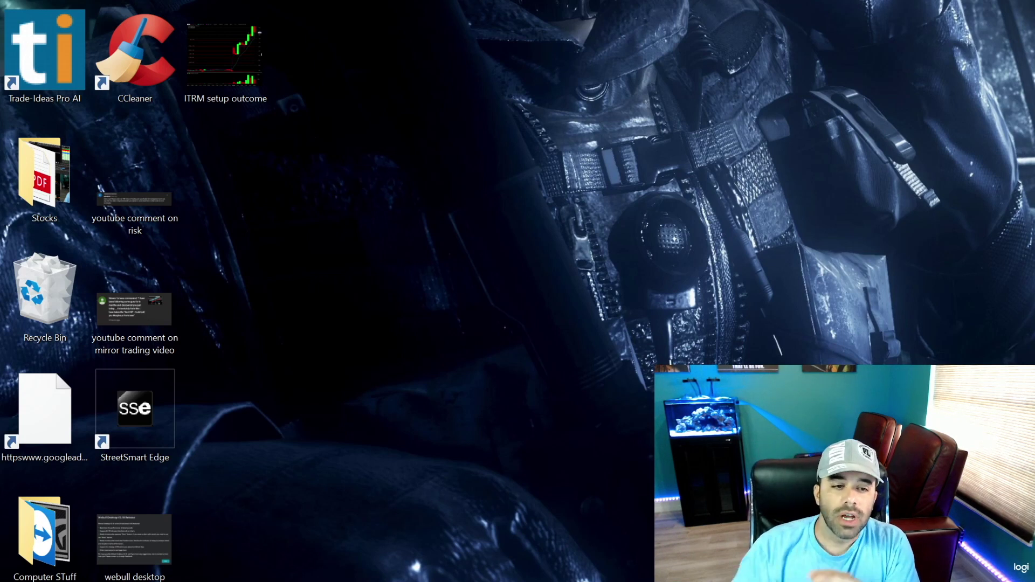
# Step: Launch Trade-Ideas Pro AI from its desktop shortcut and pull the chart window into view
pyautogui.click(55, 64)
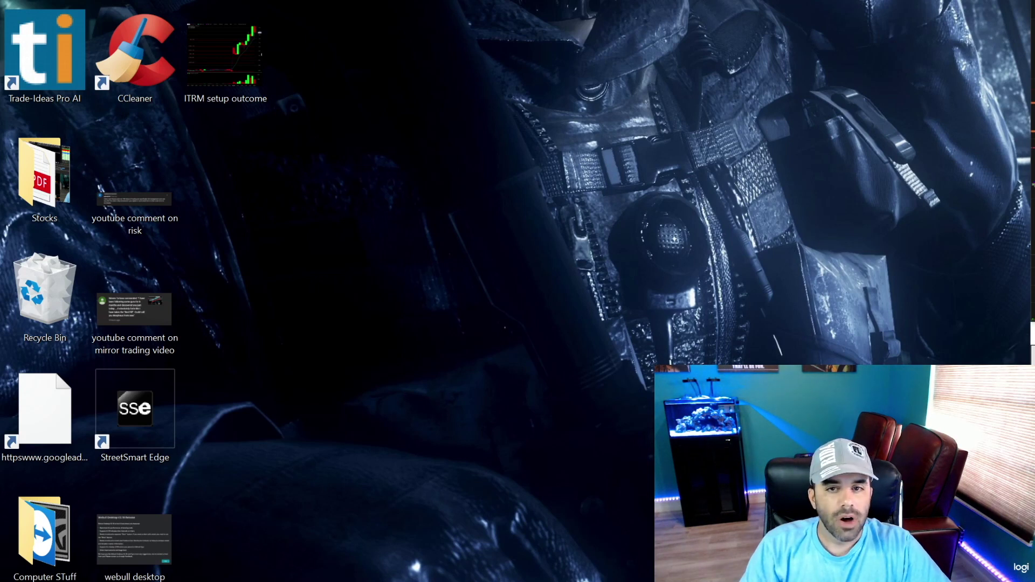
pyautogui.moveTo(300, 0); pyautogui.dragTo(299, 5)
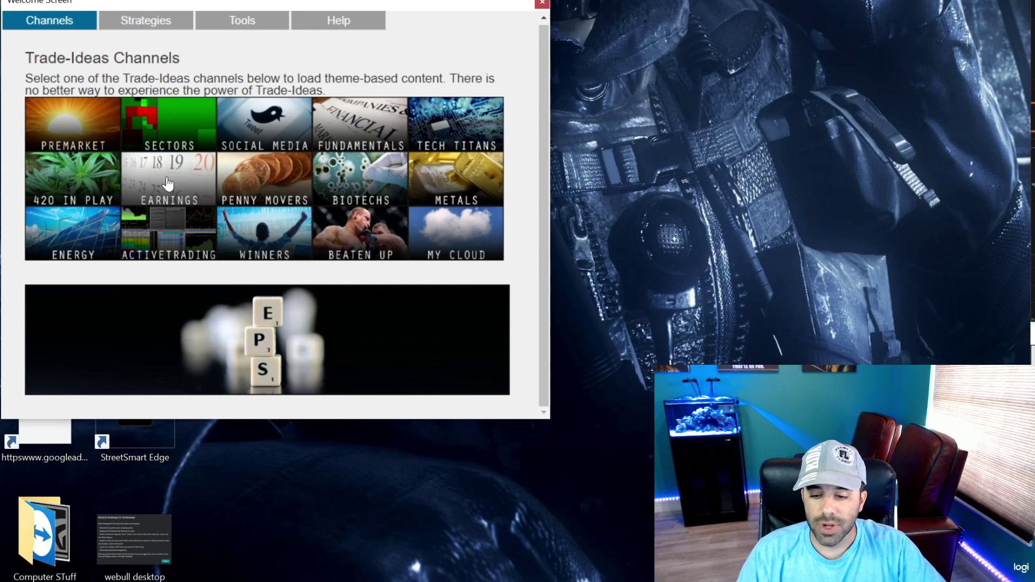
# Step: Load the Earnings channel from the Welcome Screen's Channels tab
pyautogui.click(167, 184)
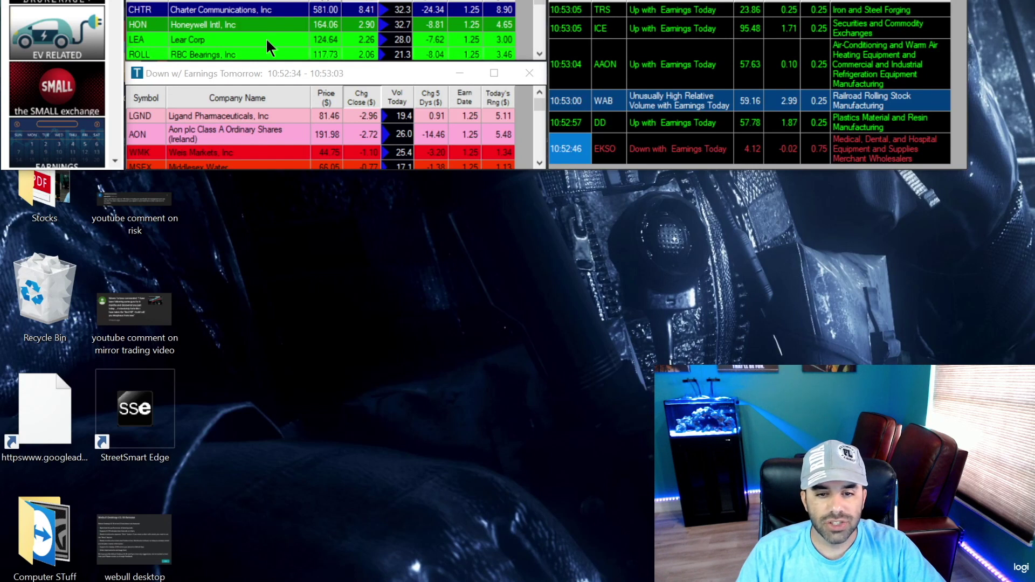
# Step: Arrange the Up/Down w/ Earnings Today and Tomorrow lists and the Earnings Watcher on screen
pyautogui.moveTo(258, 70); pyautogui.dragTo(169, 420)
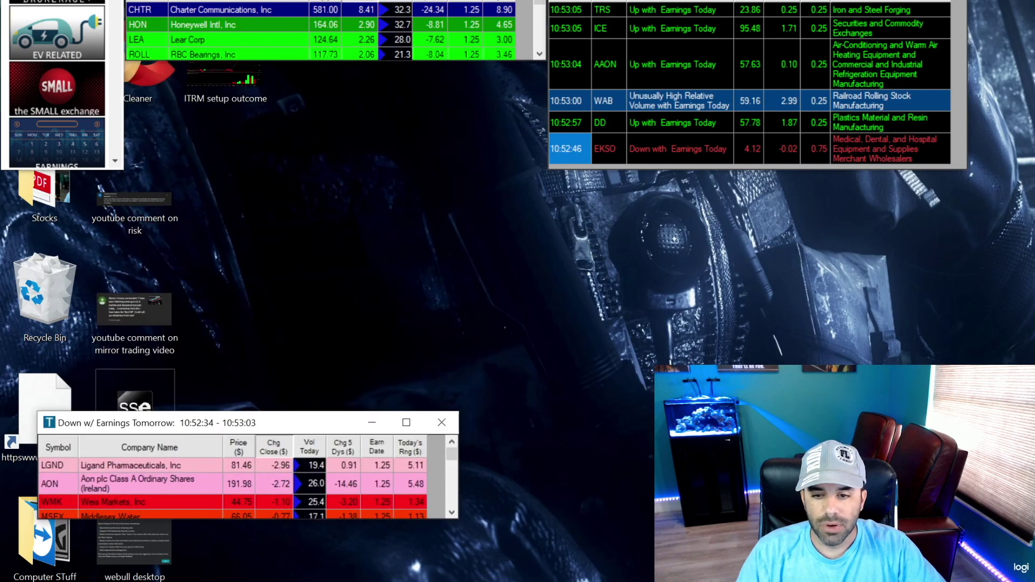
pyautogui.moveTo(279, 277); pyautogui.dragTo(257, 316)
pyautogui.moveTo(665, 0); pyautogui.dragTo(578, 355)
pyautogui.moveTo(613, 11); pyautogui.dragTo(545, 183)
pyautogui.moveTo(299, 1); pyautogui.dragTo(275, 138)
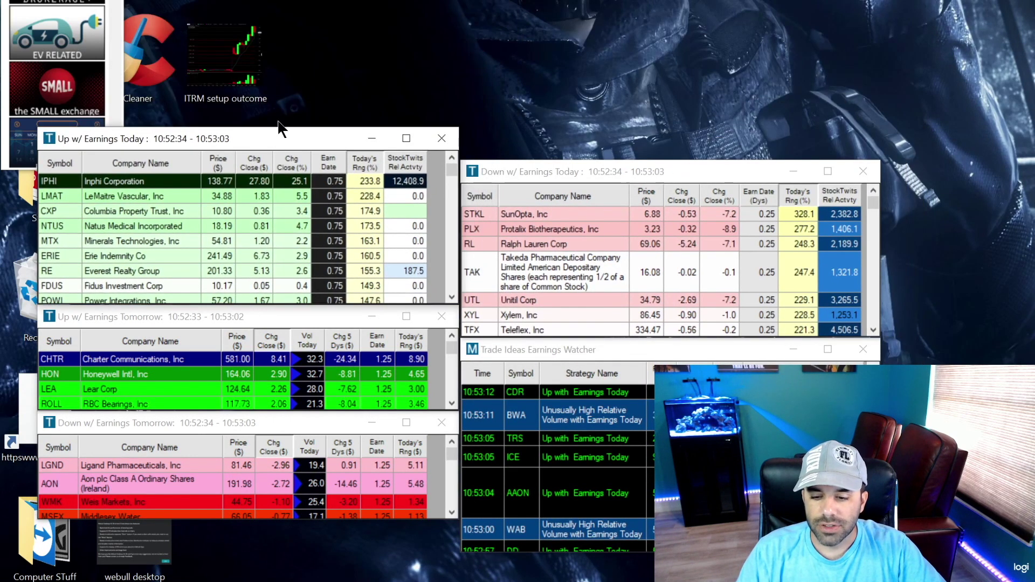
pyautogui.moveTo(312, 0); pyautogui.dragTo(670, 105)
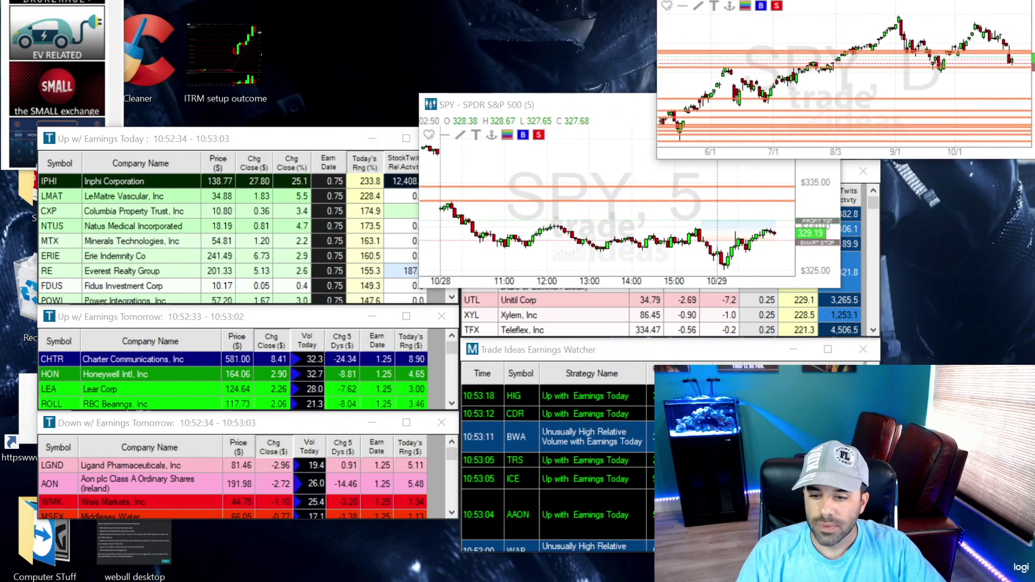
# Step: Show IPHI on the linked charts and bring its 5-minute chart forward
pyautogui.click(52, 182)
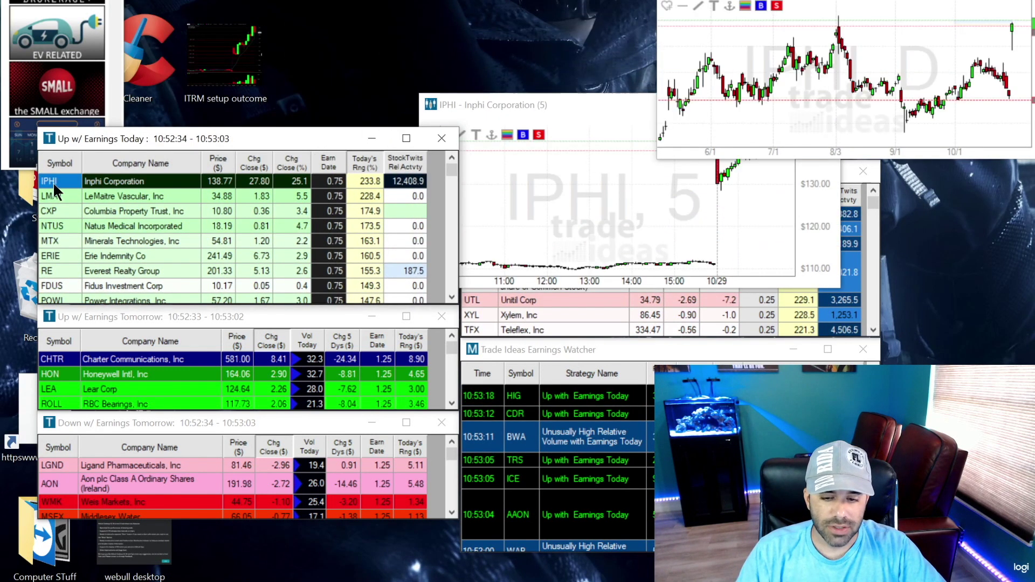
pyautogui.click(572, 200)
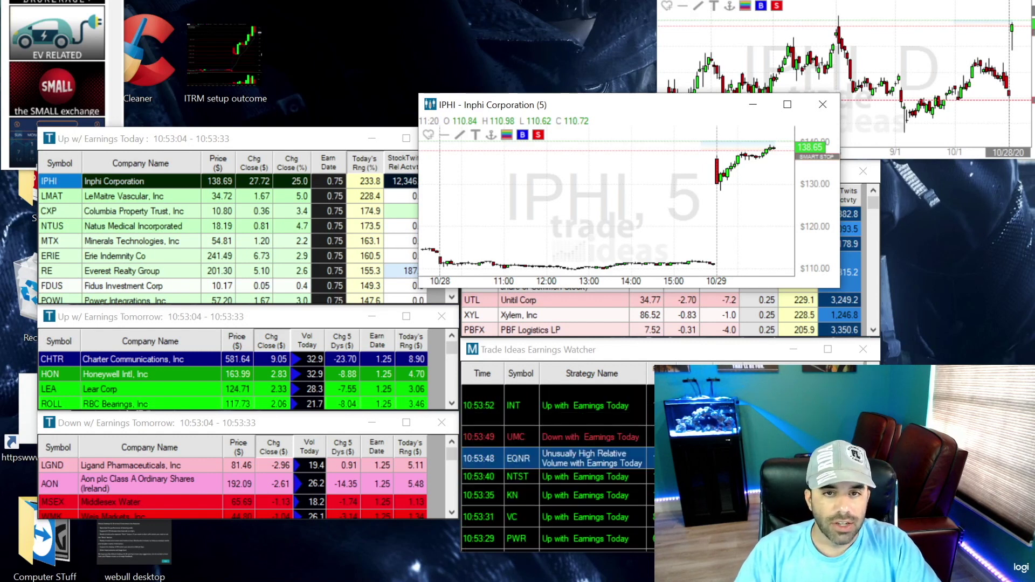
pyautogui.moveTo(57, 81)
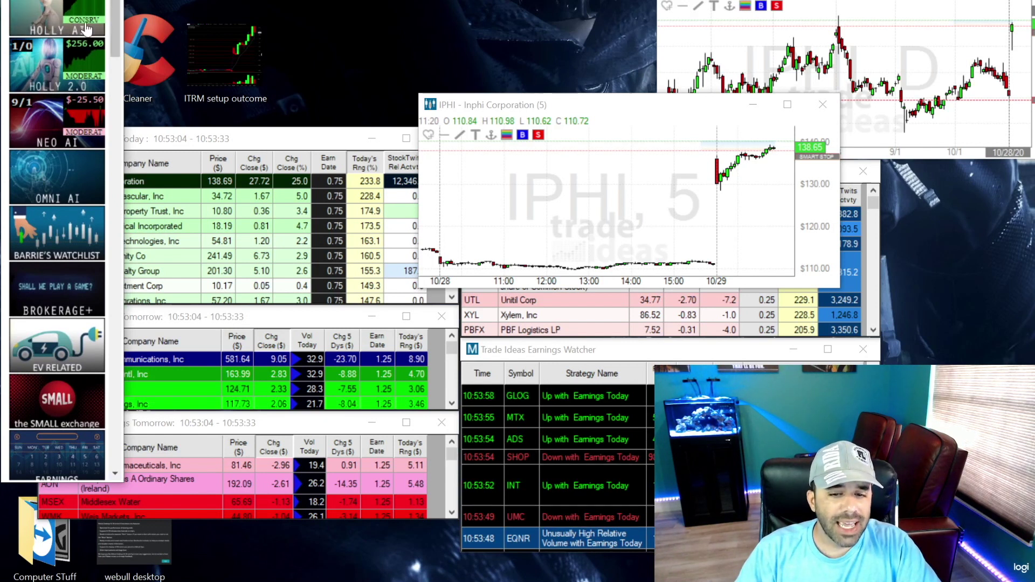
# Step: Expand the channel bar, scroll its tiles down to Tech Titans, and load that channel
pyautogui.moveTo(111, 8); pyautogui.dragTo(105, 258)
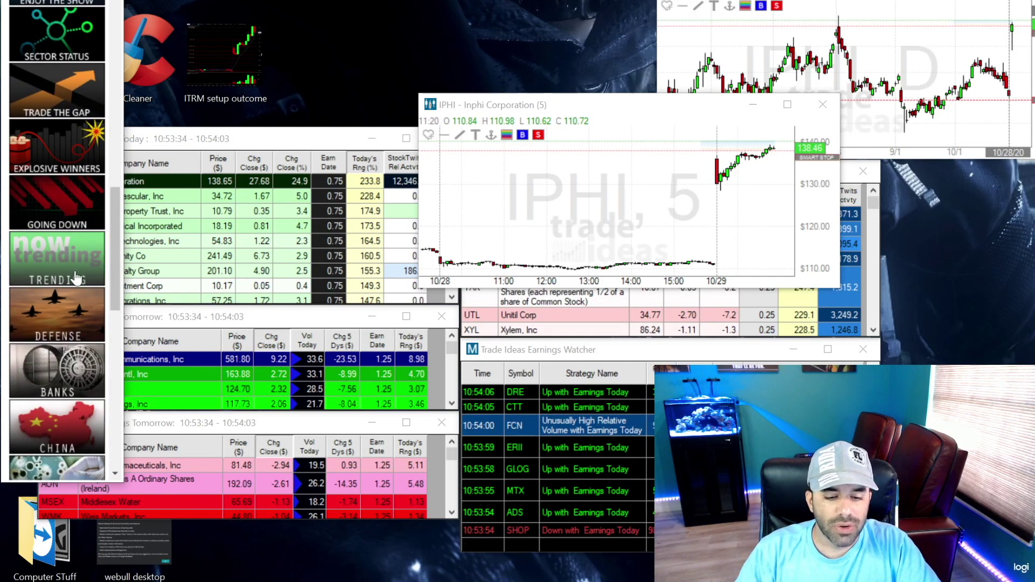
pyautogui.moveTo(112, 286); pyautogui.dragTo(119, 91)
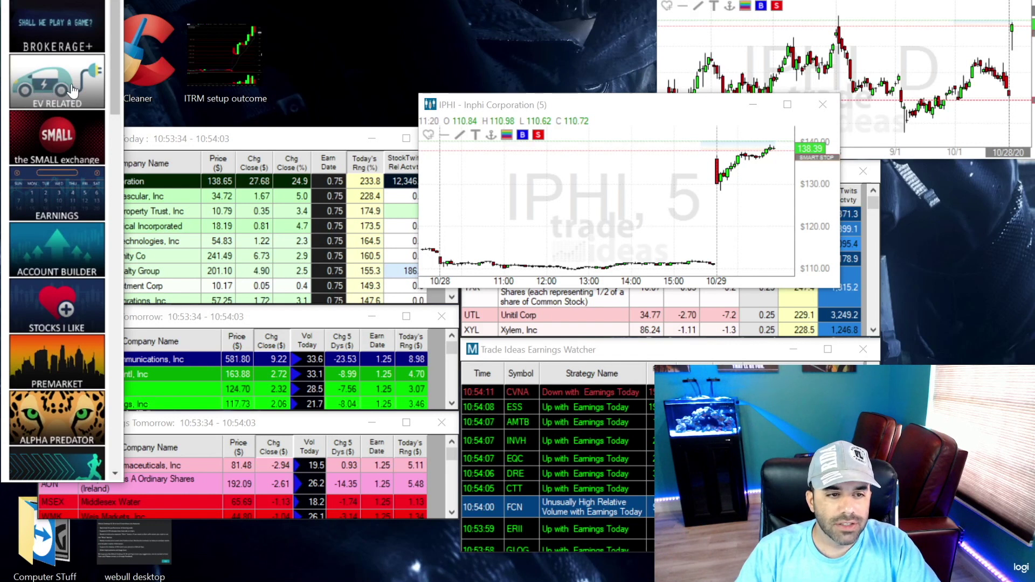
pyautogui.scroll(2, 115, 48)
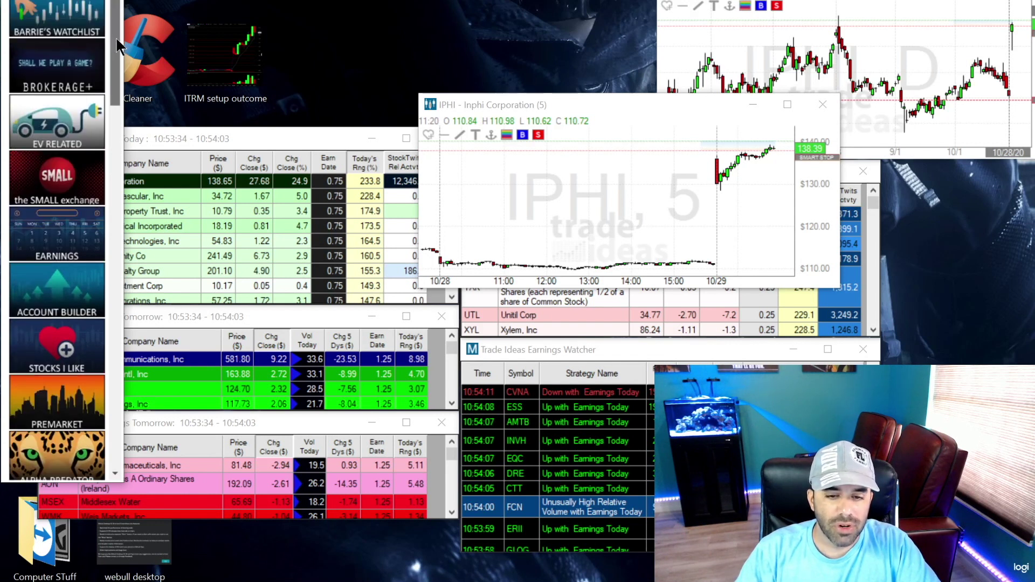
pyautogui.scroll(-9, 117, 47)
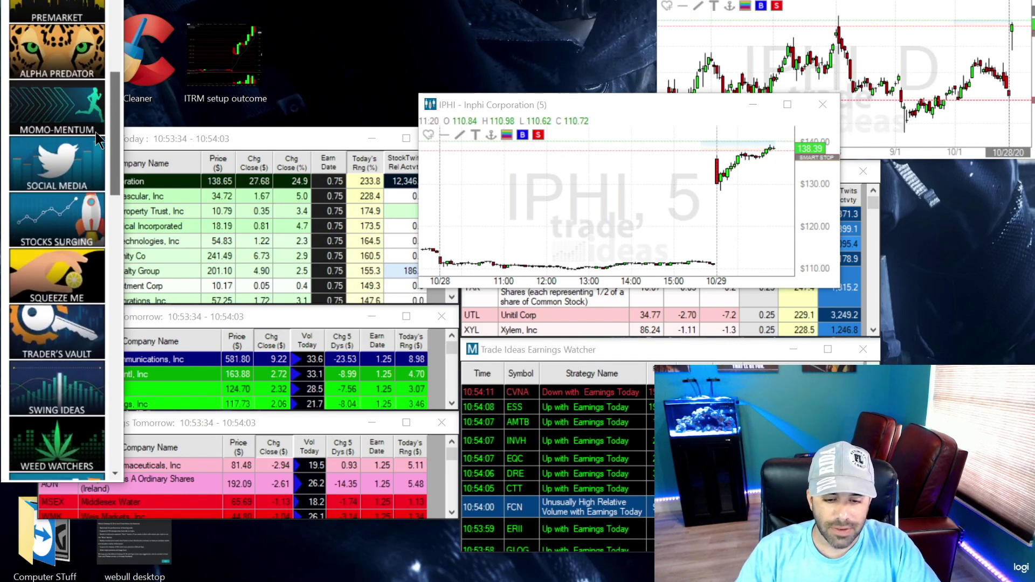
pyautogui.scroll(-3, 92, 183)
pyautogui.scroll(-10, 93, 197)
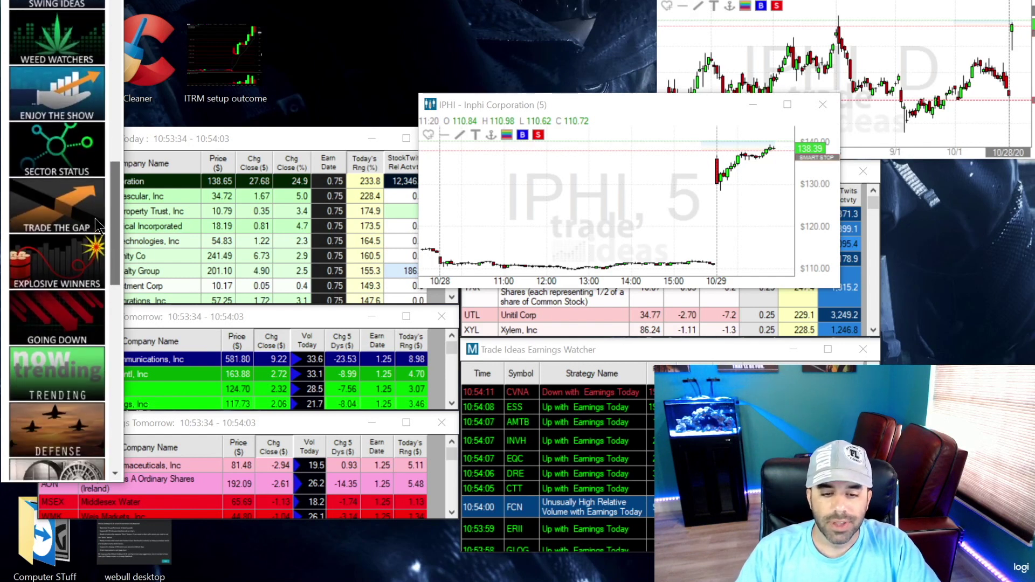
pyautogui.moveTo(118, 290); pyautogui.dragTo(133, 326)
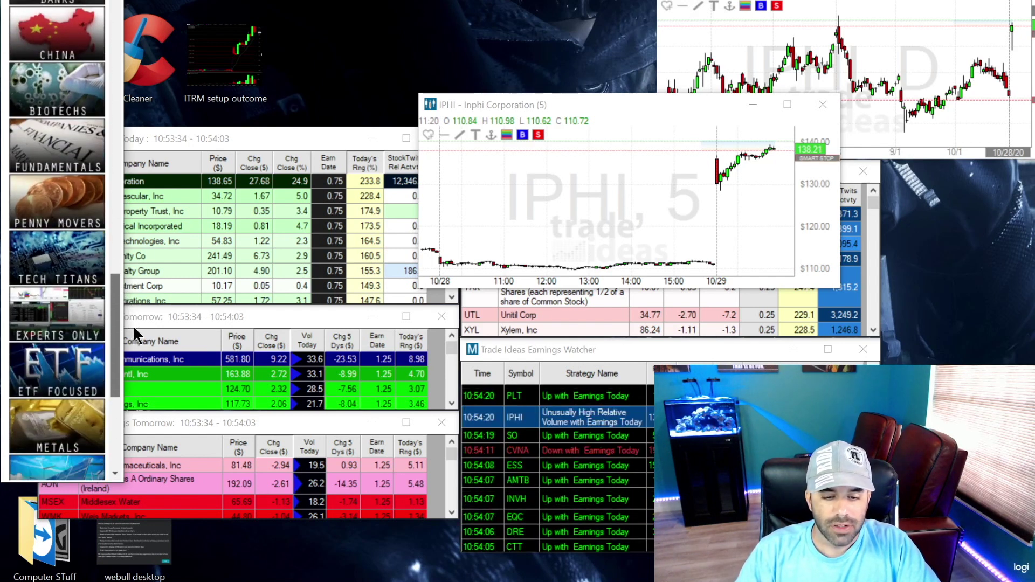
pyautogui.click(76, 261)
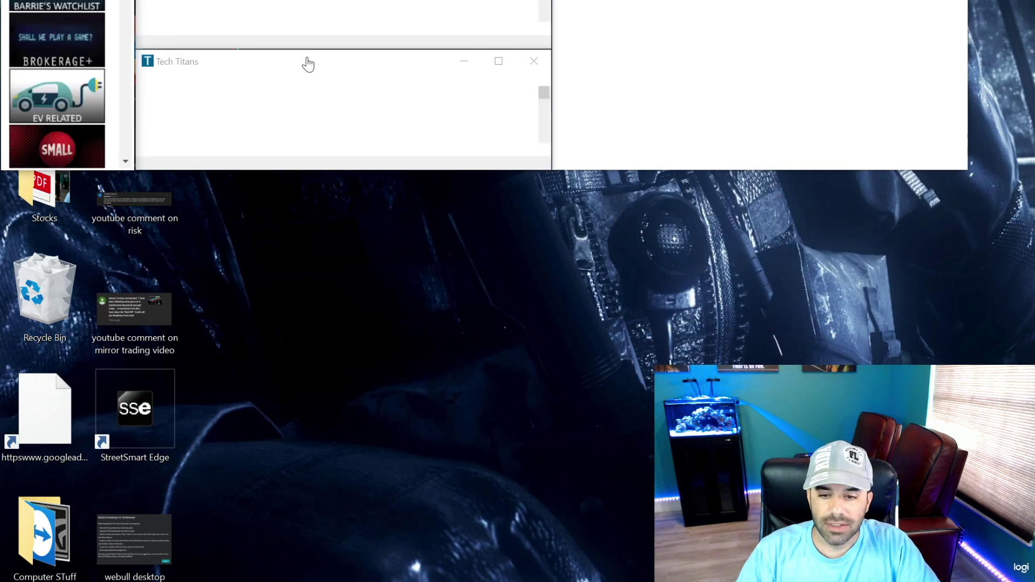
# Step: Move the Tech Titans list lower and place Volume Radar just above it
pyautogui.moveTo(302, 70); pyautogui.dragTo(275, 367)
pyautogui.rightClick(277, 365)
pyautogui.click(272, 55)
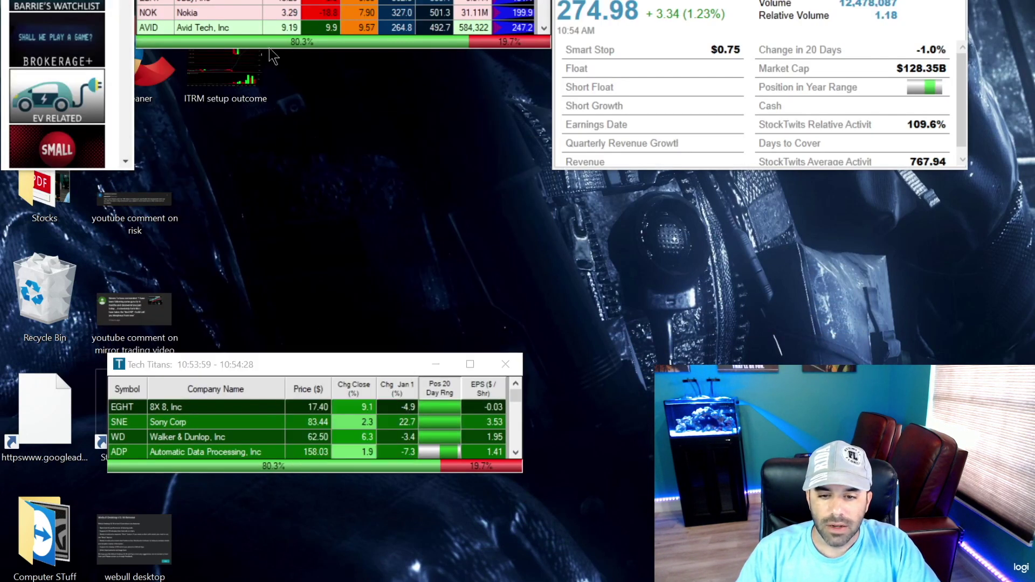
pyautogui.moveTo(272, 43); pyautogui.dragTo(249, 247)
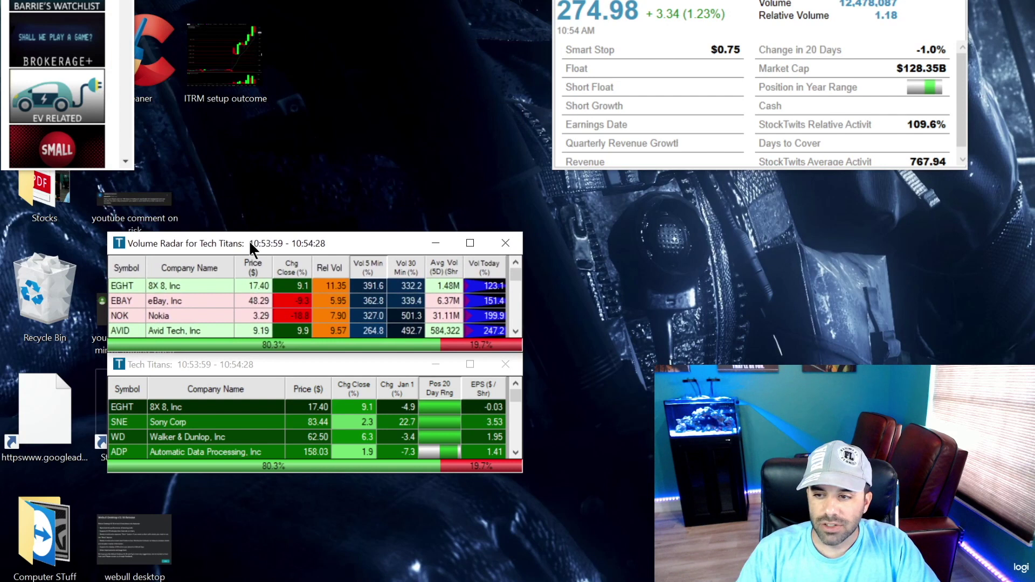
pyautogui.moveTo(358, 1)
pyautogui.mouseDown()
pyautogui.moveTo(358, 46)
pyautogui.moveTo(358, 1)
pyautogui.mouseUp()
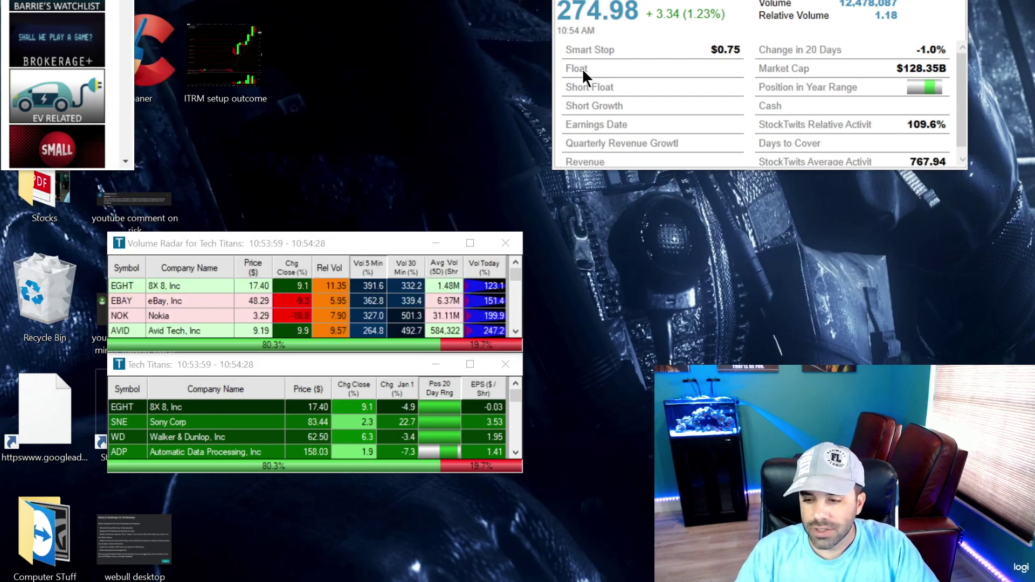
# Step: Expand the channel list to full height and load the Swing Ideas channel
pyautogui.moveTo(24, 171); pyautogui.dragTo(25, 510)
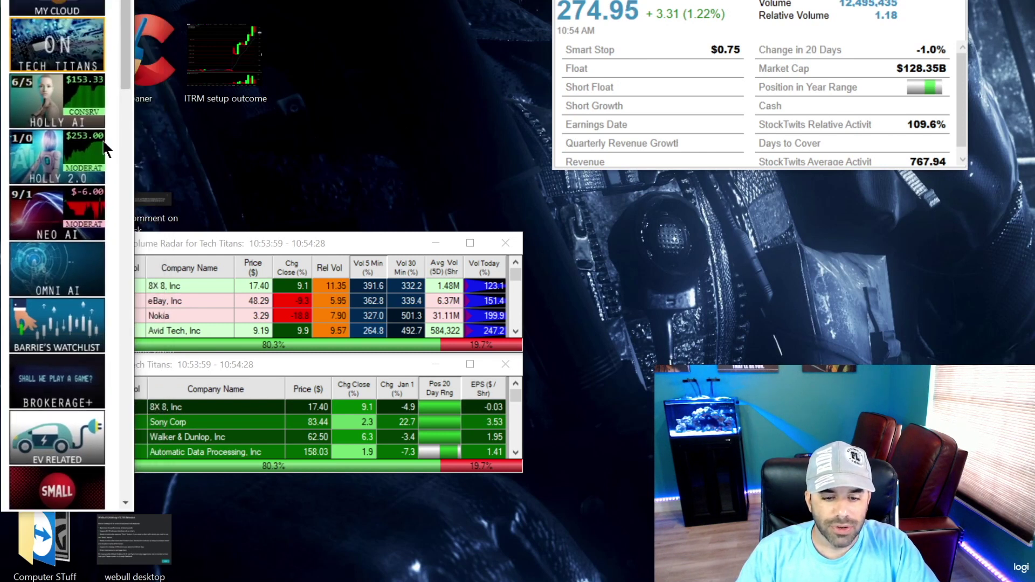
pyautogui.scroll(-10, 87, 146)
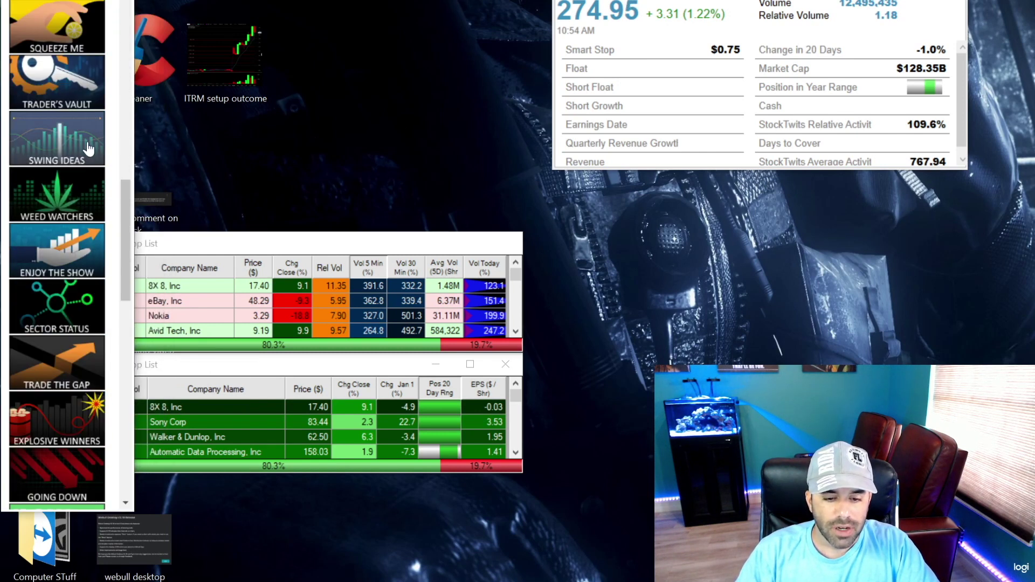
pyautogui.click(84, 146)
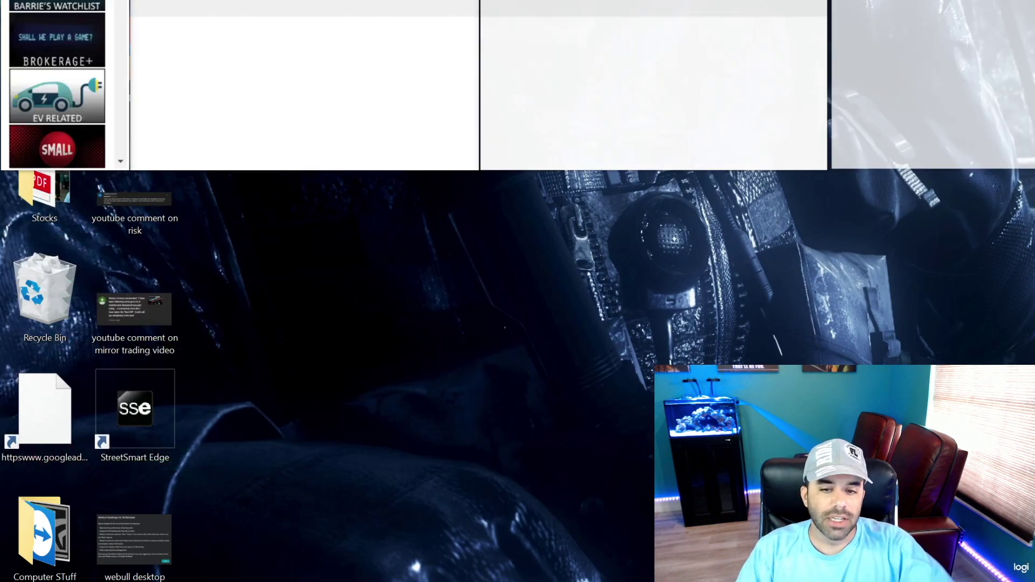
# Step: Place BTFD Pro Scan beside Resistance Cross and Squeeze 52 above it, then load Trending
pyautogui.moveTo(573, 6); pyautogui.dragTo(530, 318)
pyautogui.moveTo(610, 10); pyautogui.dragTo(644, 76)
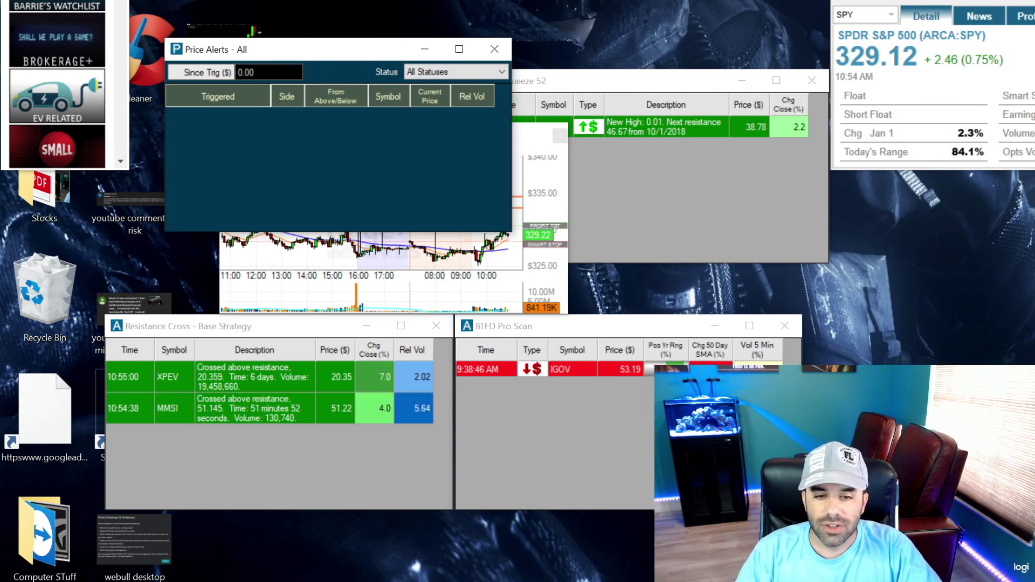
pyautogui.scroll(-5, 106, 26)
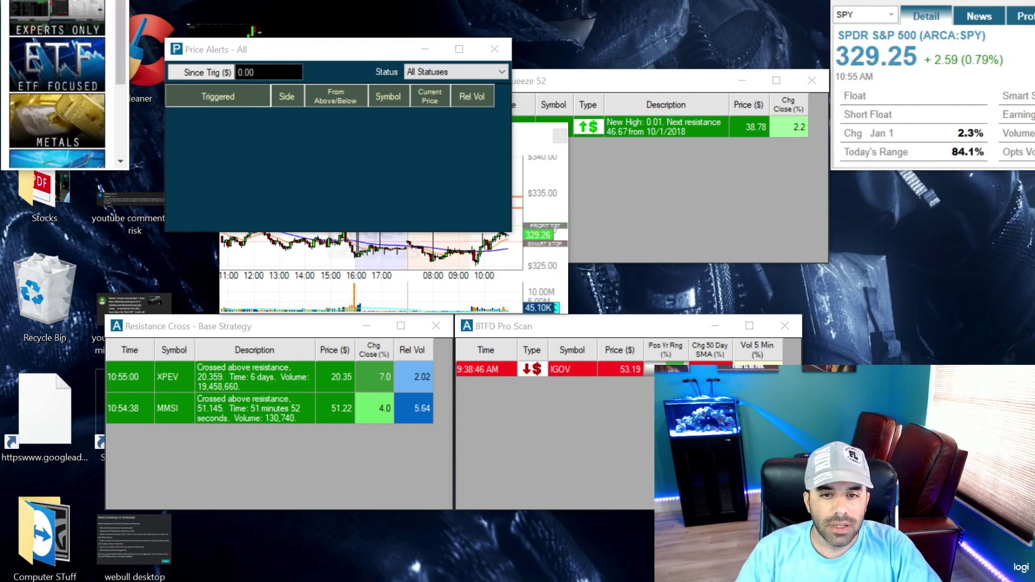
pyautogui.scroll(-3, 57, 84)
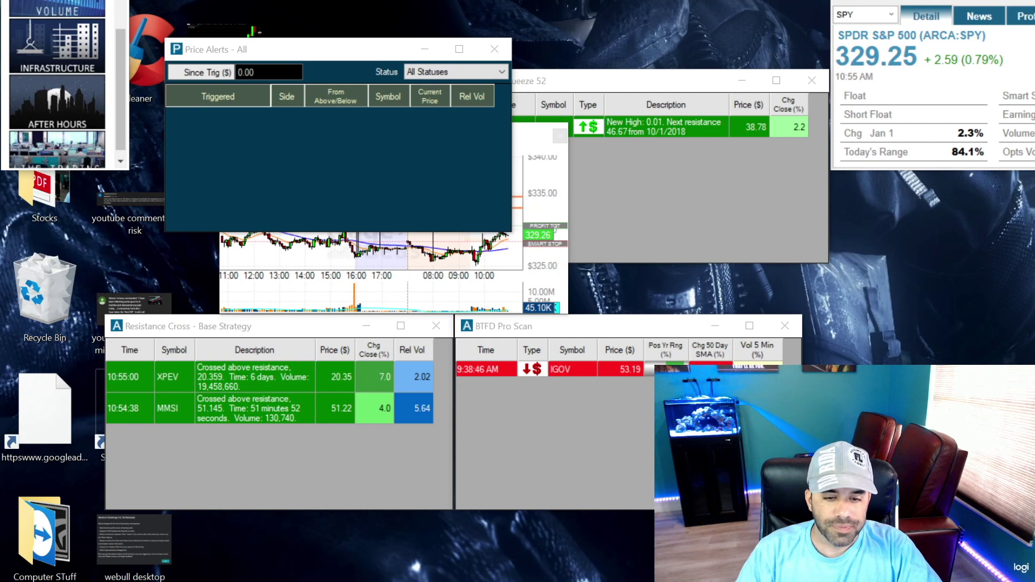
pyautogui.scroll(-1, 68, 106)
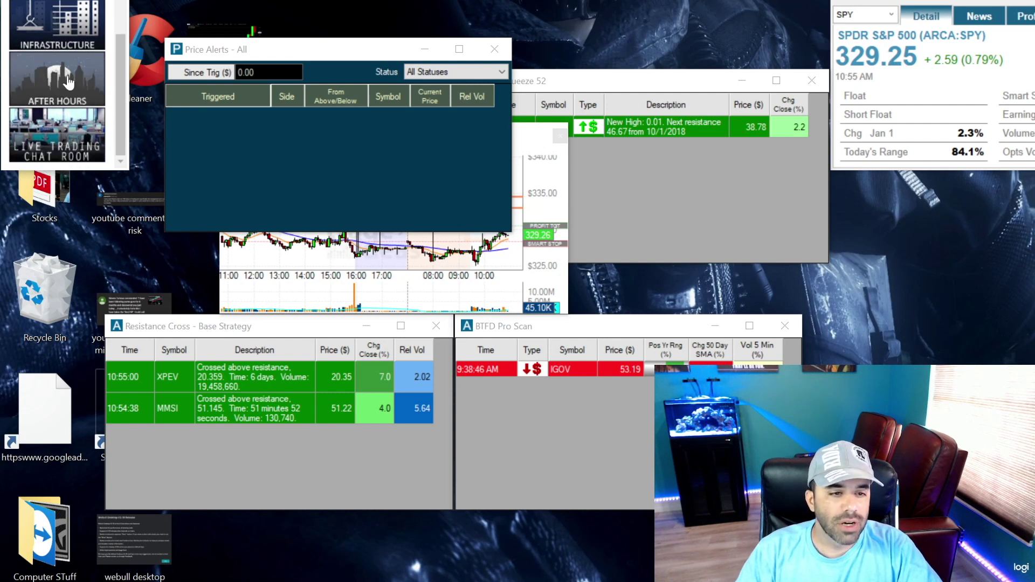
pyautogui.scroll(3, 82, 41)
pyautogui.scroll(6, 82, 41)
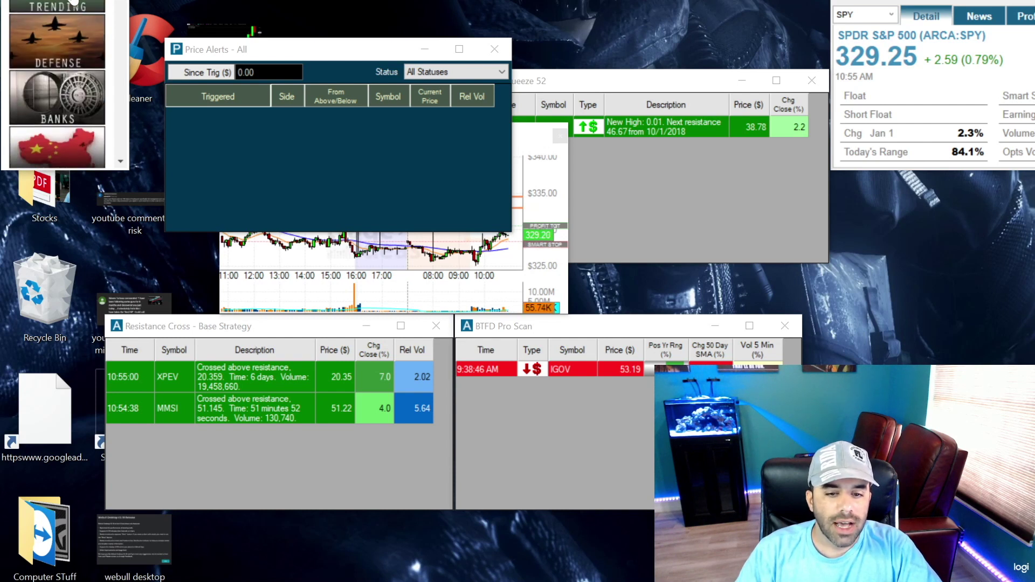
pyautogui.click(75, 4)
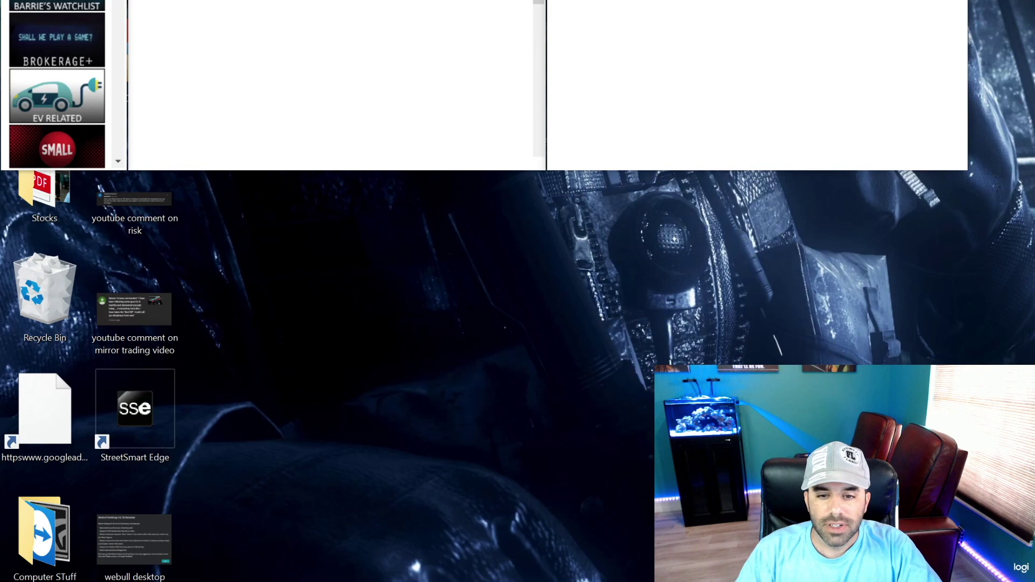
# Step: Move the Trending (longer term) list into place and view quote details for UUU, then ITP
pyautogui.moveTo(231, 225); pyautogui.dragTo(294, 257)
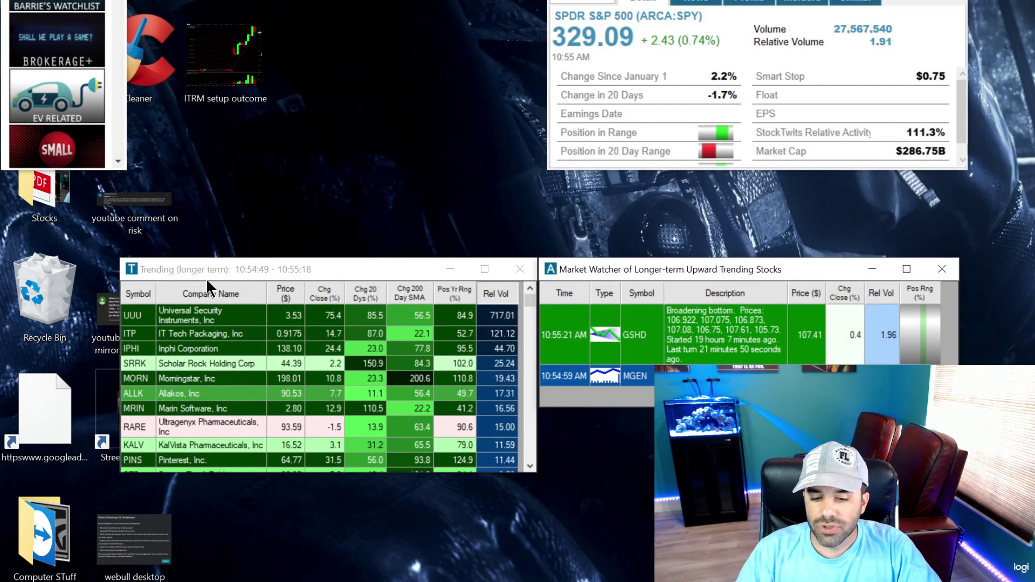
pyautogui.click(138, 315)
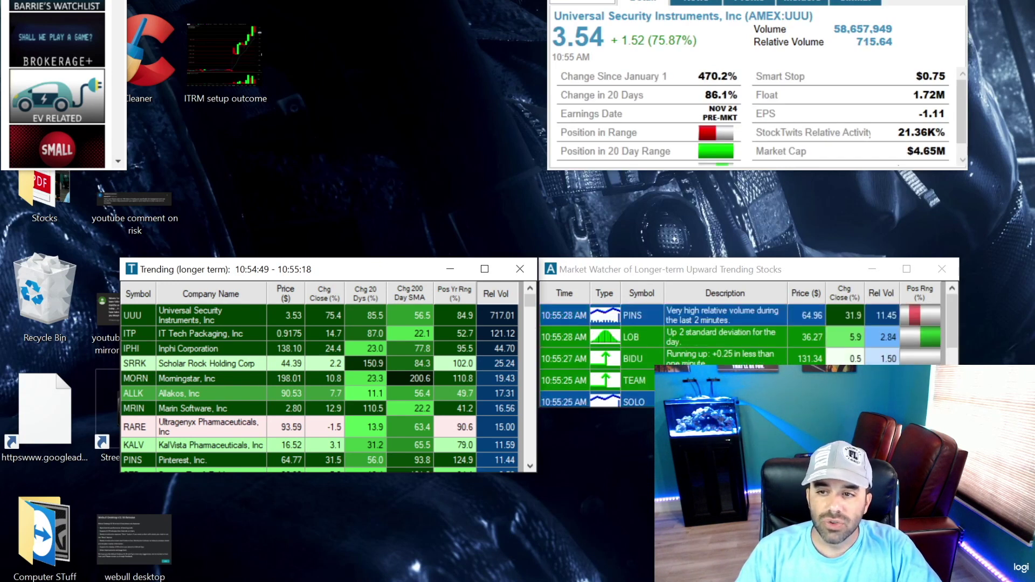
pyautogui.click(145, 335)
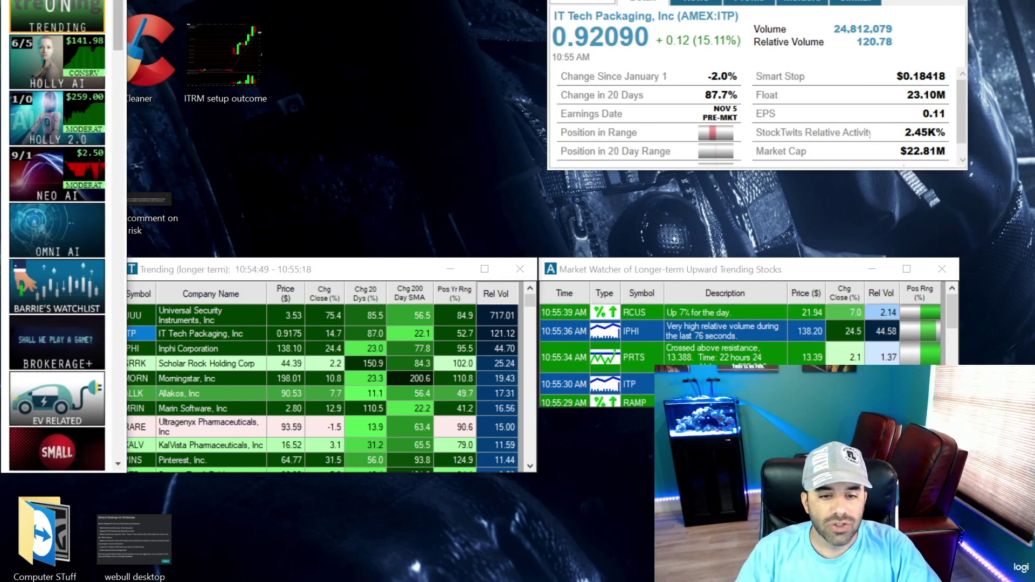
pyautogui.scroll(-7, 59, 173)
pyautogui.scroll(-3, 63, 183)
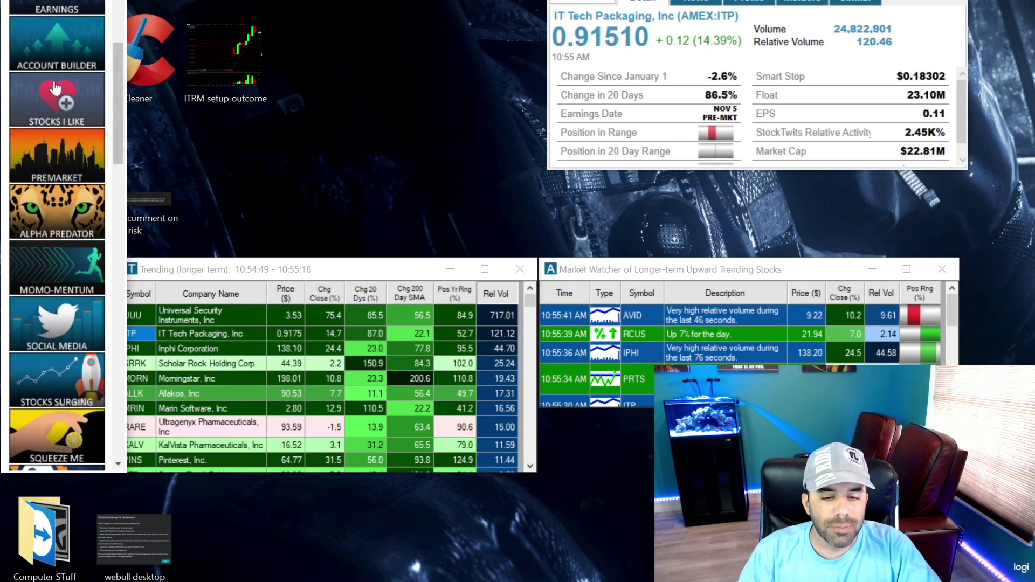
pyautogui.scroll(-7, 49, 162)
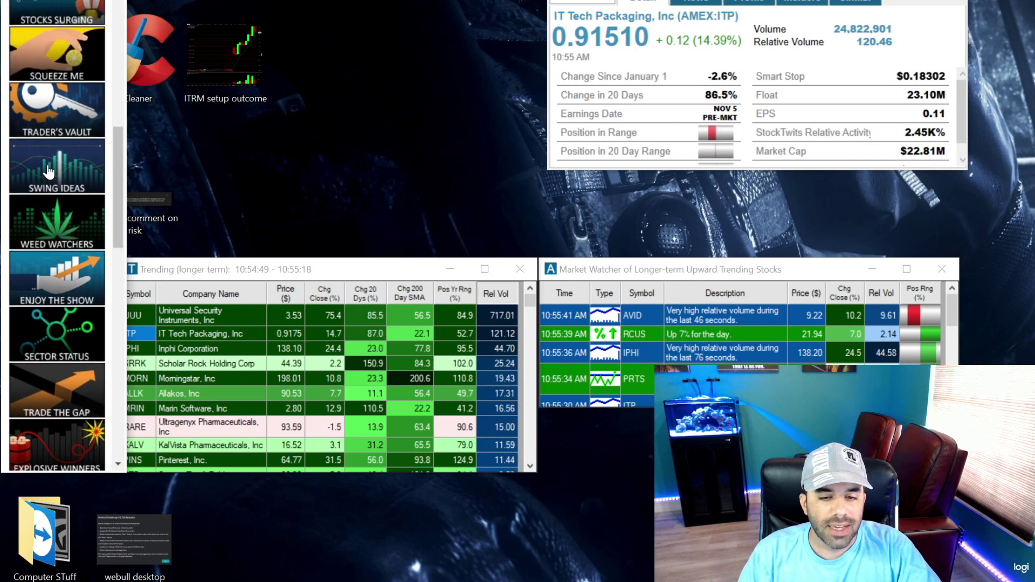
pyautogui.scroll(2, 48, 172)
# Step: Load the Squeeze Me channel and move its momentum and Action is Heating Up scanners into view
pyautogui.click(54, 123)
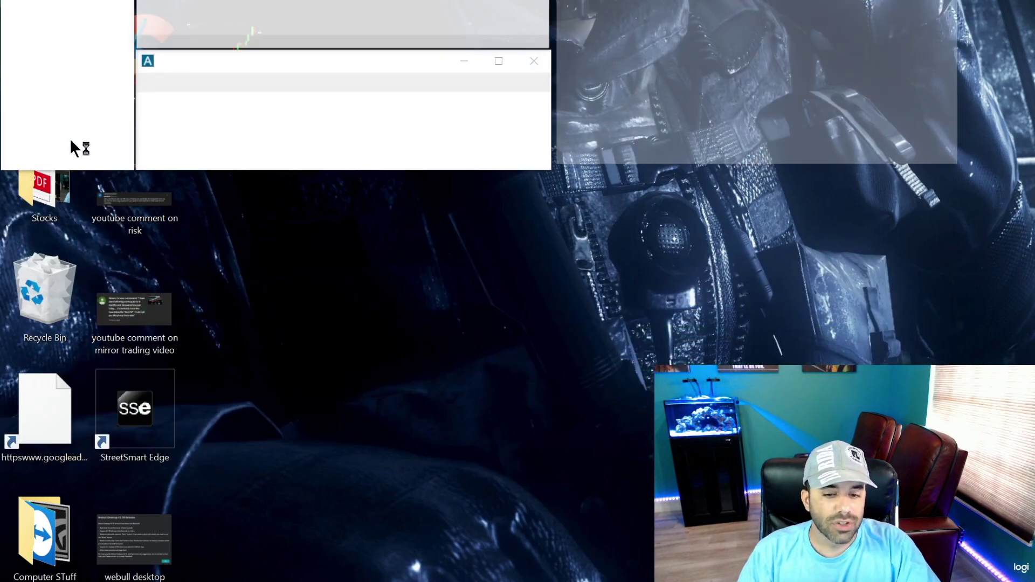
pyautogui.moveTo(259, 63); pyautogui.dragTo(216, 329)
pyautogui.moveTo(276, 41); pyautogui.dragTo(231, 221)
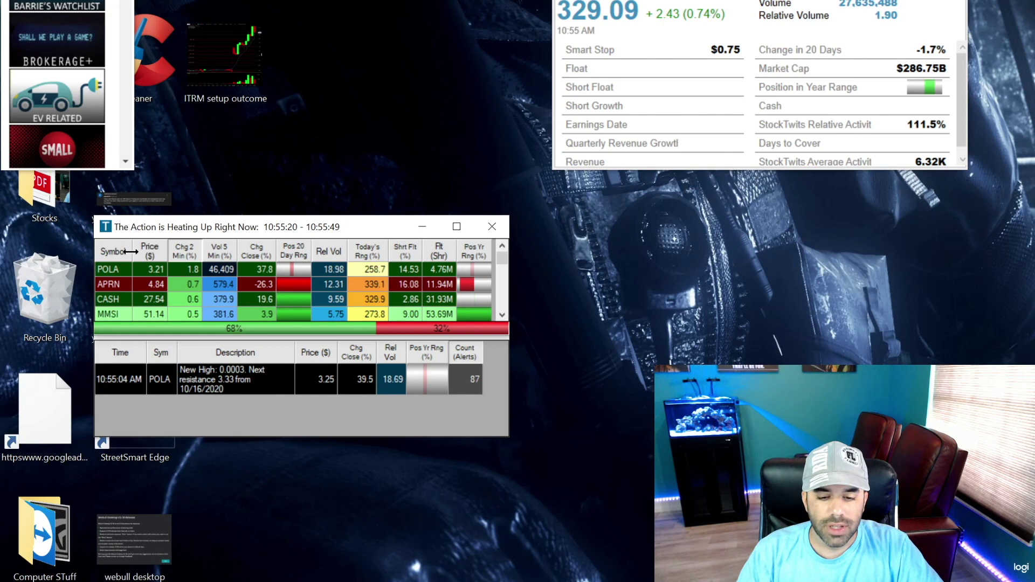
# Step: Show POLA quote details, position its chart window, then close that chart window
pyautogui.click(115, 269)
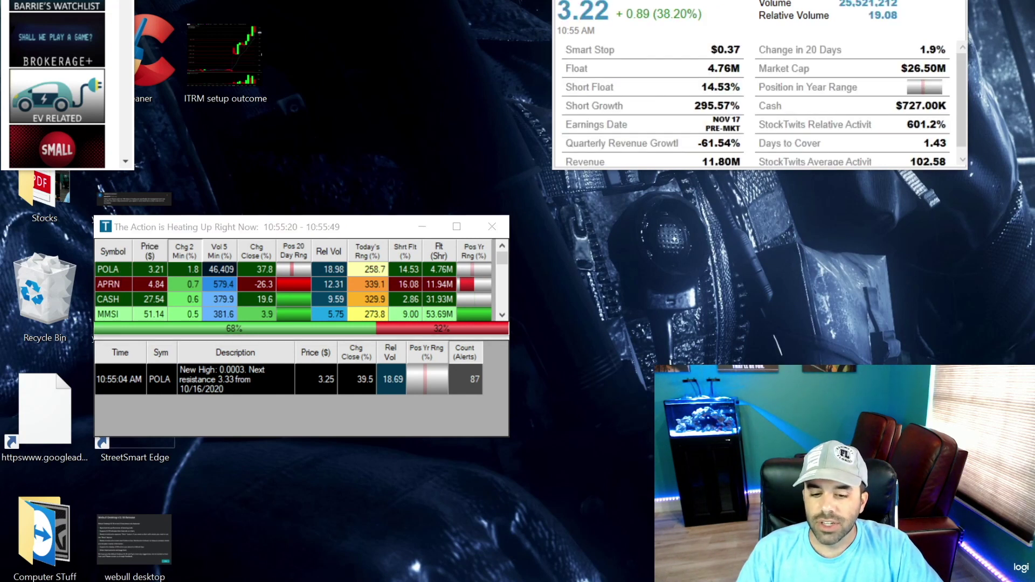
pyautogui.moveTo(493, 0); pyautogui.dragTo(293, 24)
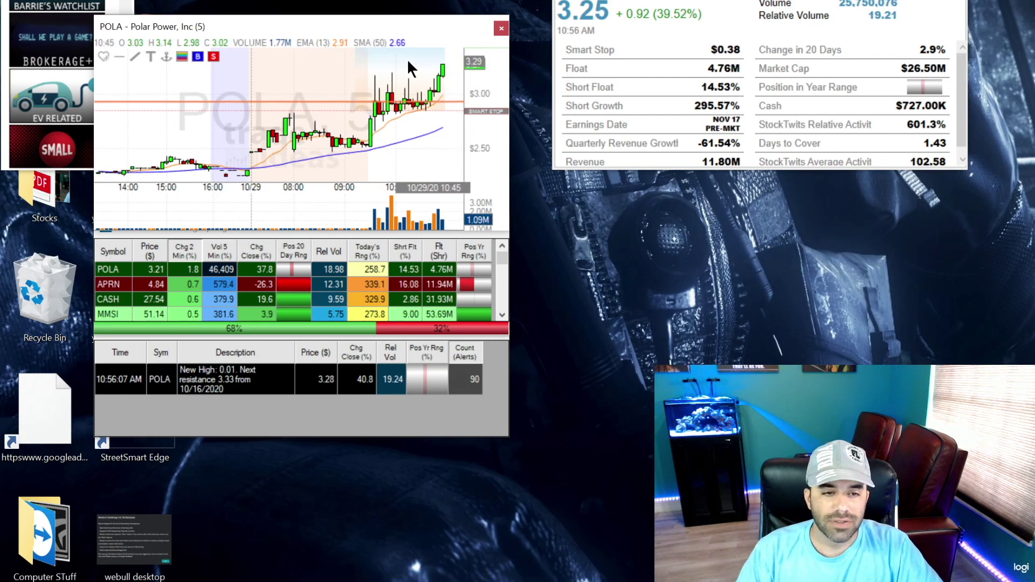
pyautogui.moveTo(304, 25); pyautogui.dragTo(346, 28)
pyautogui.click(543, 31)
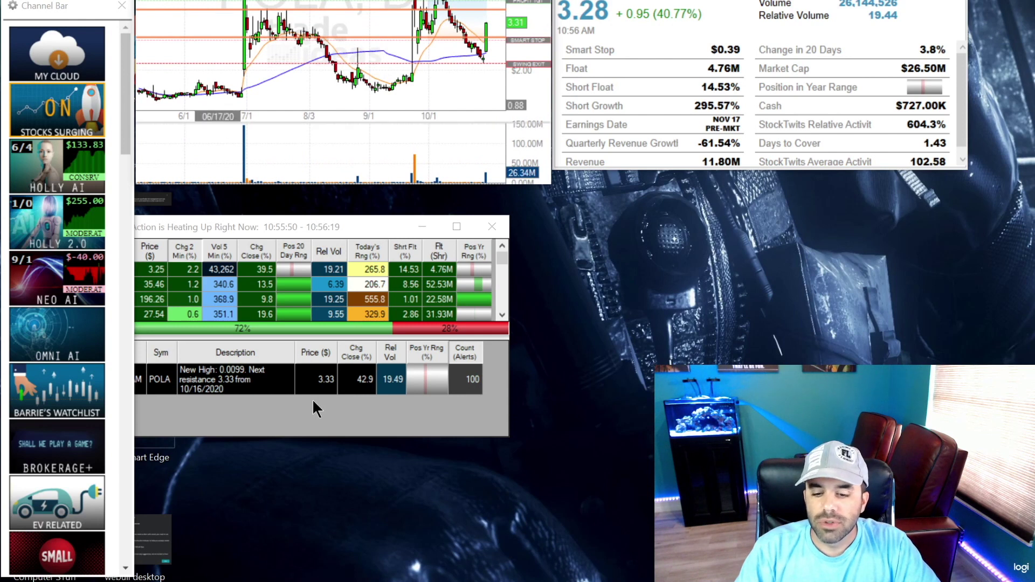
# Step: Close the Squeeze Me top list and alert windows and pull the main toolbar window down
pyautogui.click(497, 228)
pyautogui.click(497, 227)
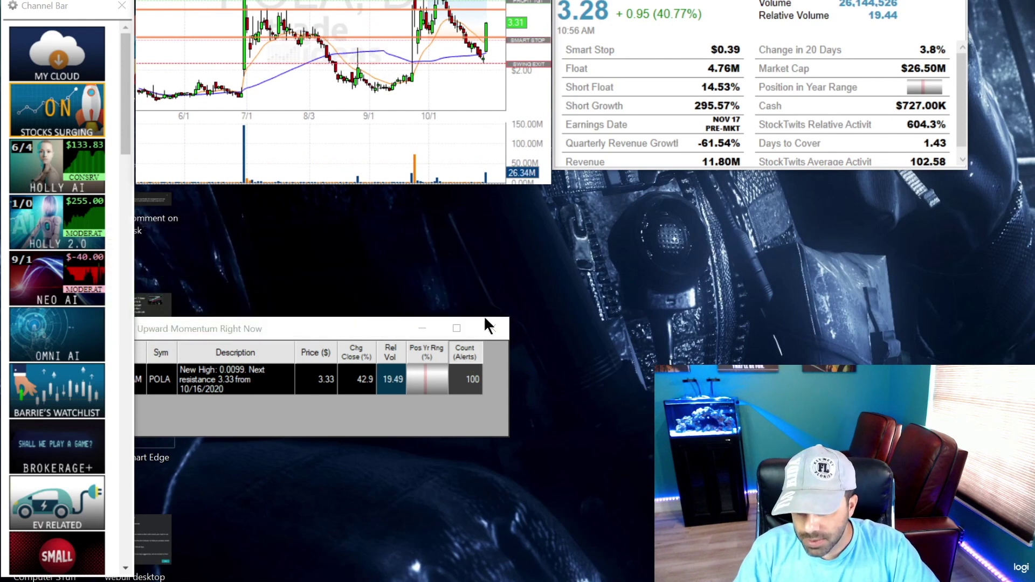
pyautogui.click(483, 317)
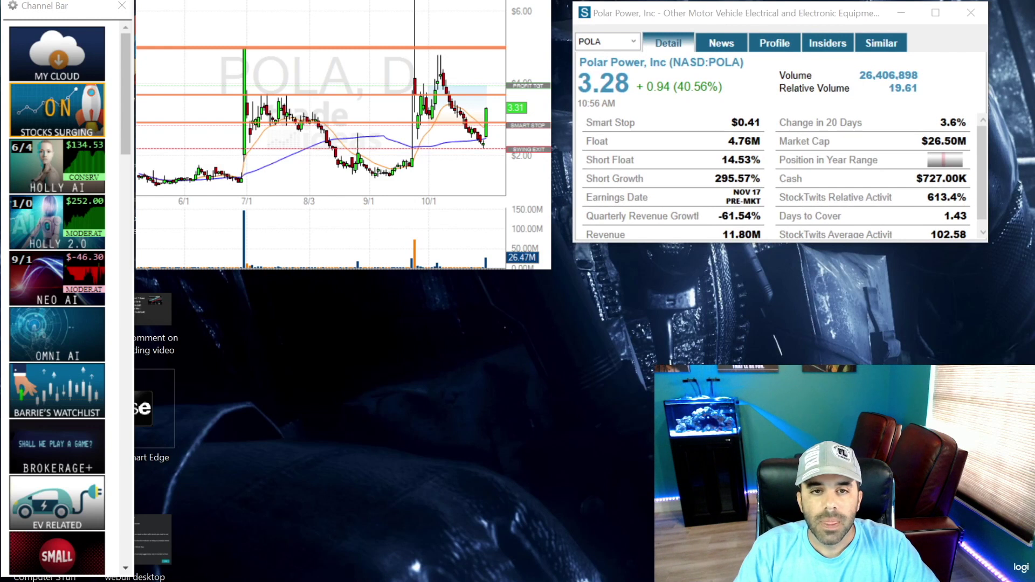
pyautogui.moveTo(455, 0); pyautogui.dragTo(461, 114)
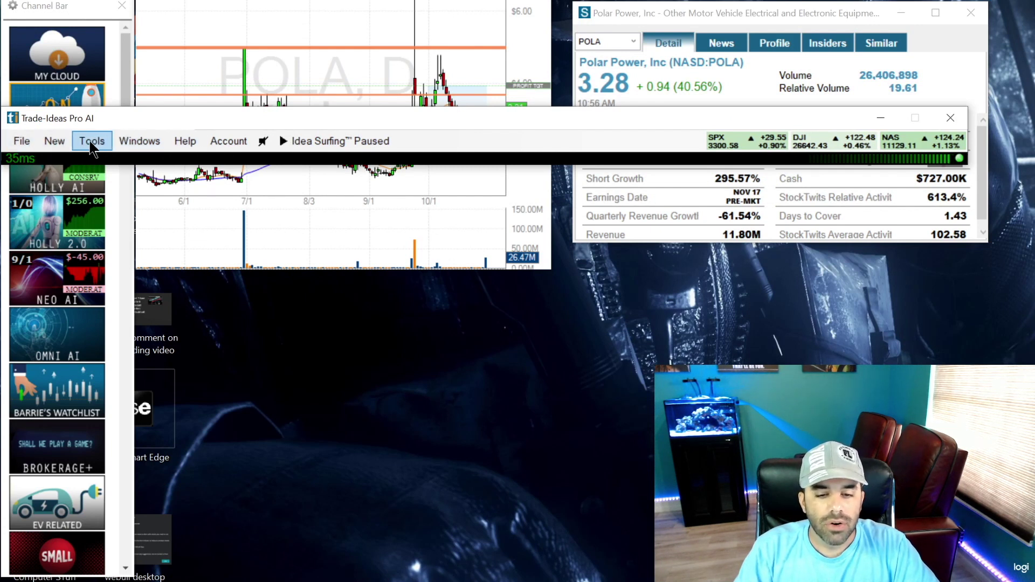
# Step: Create a new Top List window using the Up Gappers strategy from the Gaps group
pyautogui.click(63, 143)
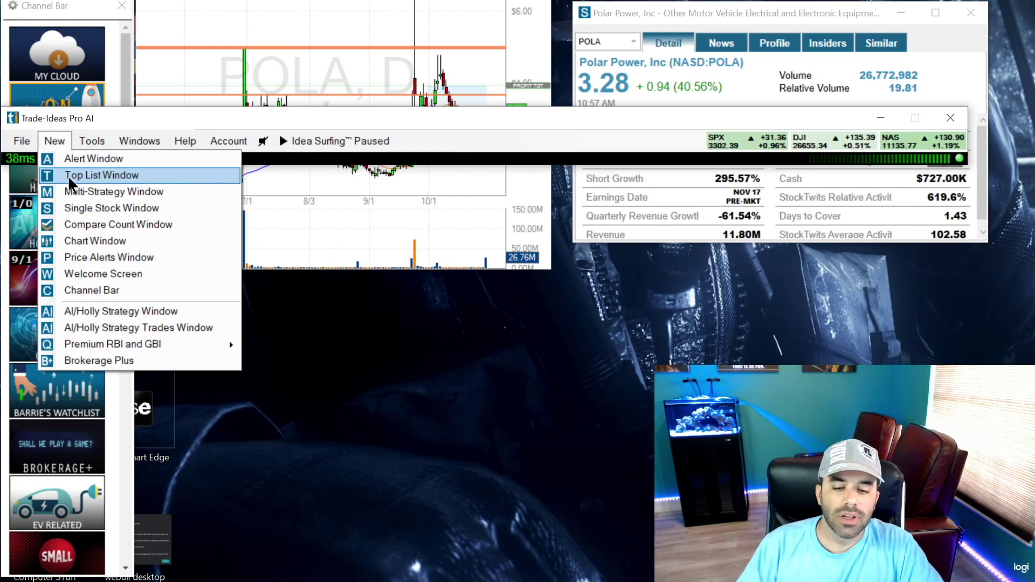
pyautogui.click(68, 176)
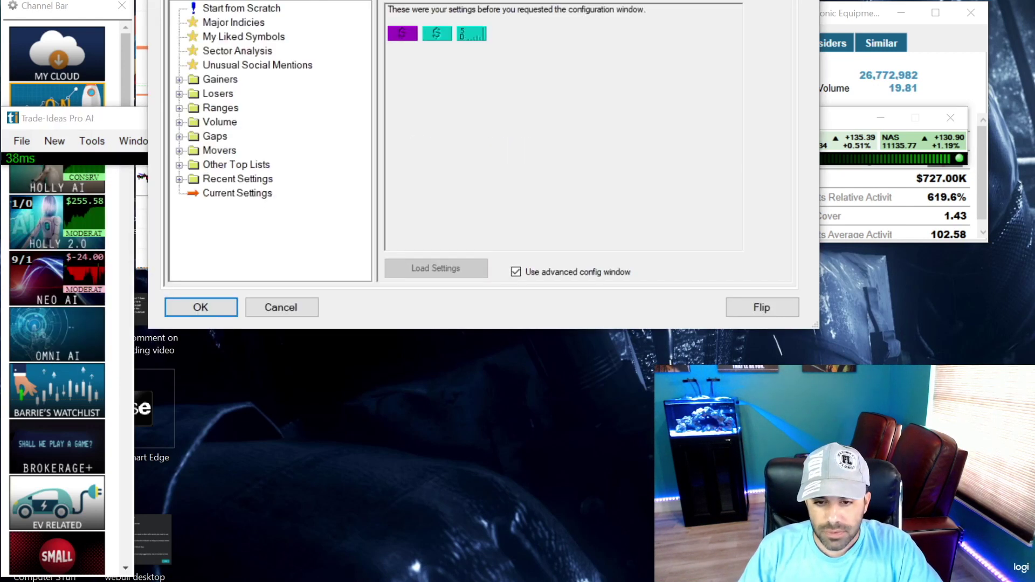
pyautogui.moveTo(356, 1); pyautogui.dragTo(301, 147)
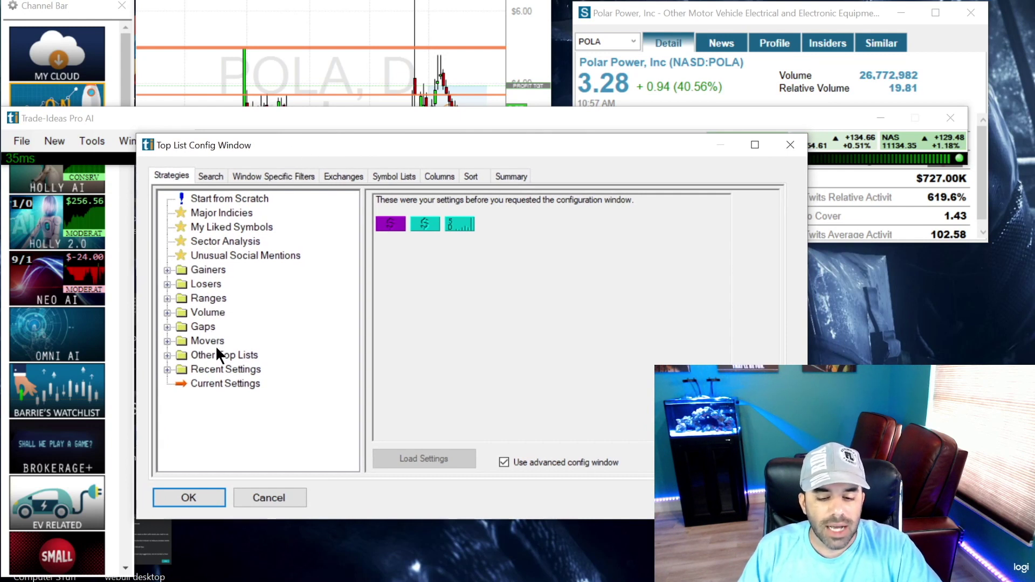
pyautogui.click(166, 325)
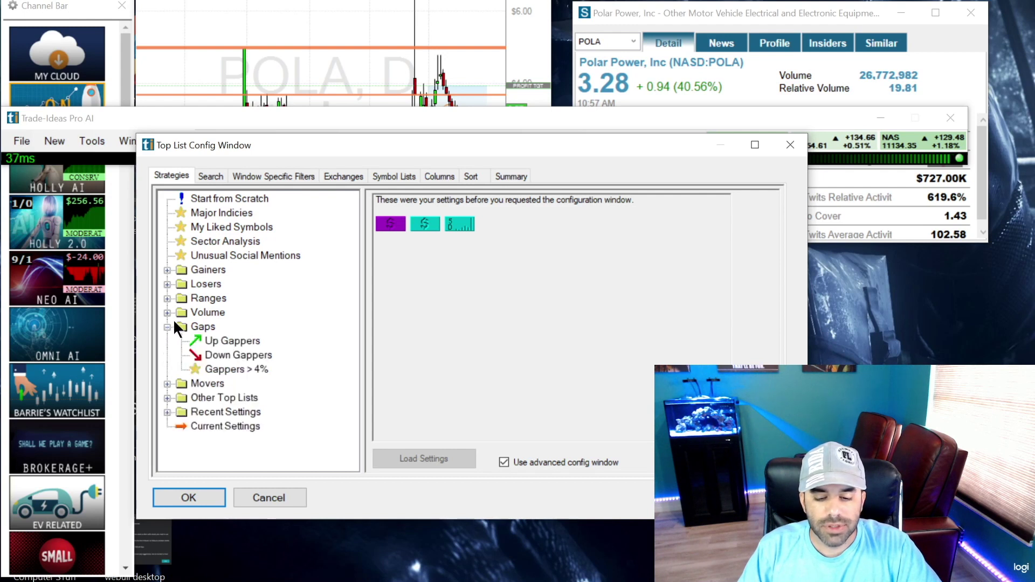
pyautogui.click(226, 339)
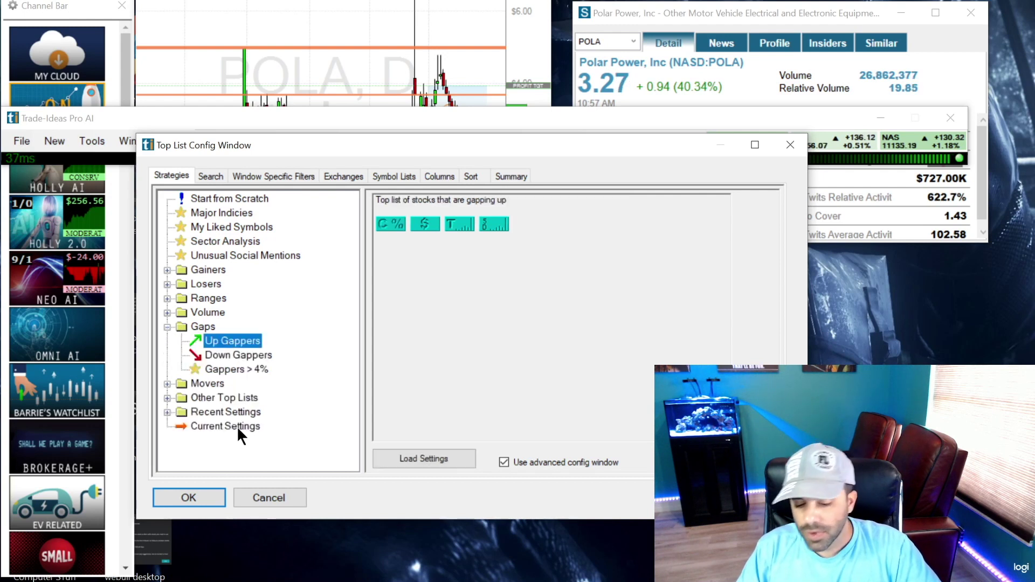
pyautogui.click(206, 492)
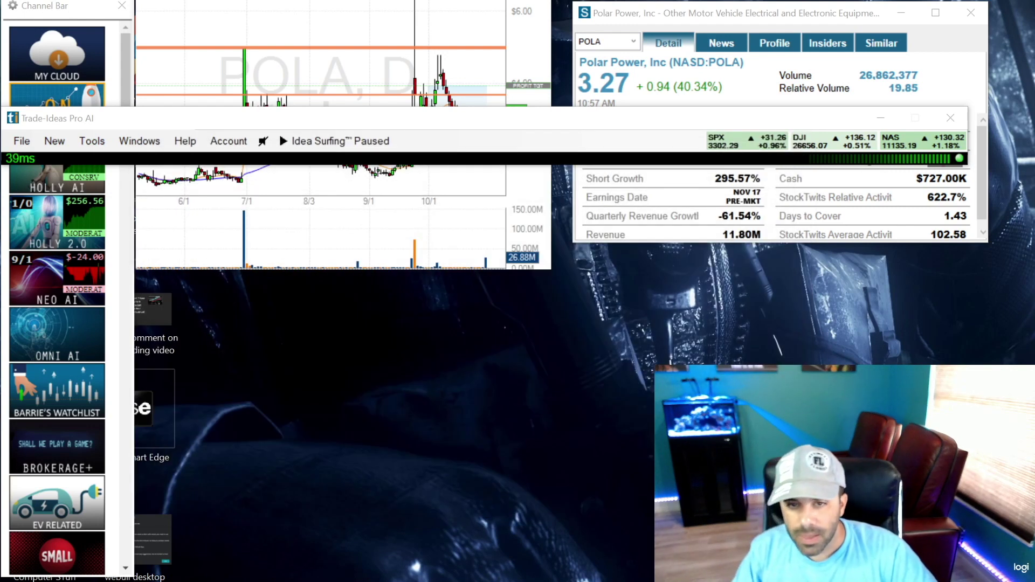
# Step: Move the Volume Leaders list into place and reopen its configuration from the row menu
pyautogui.moveTo(363, 87); pyautogui.dragTo(334, 180)
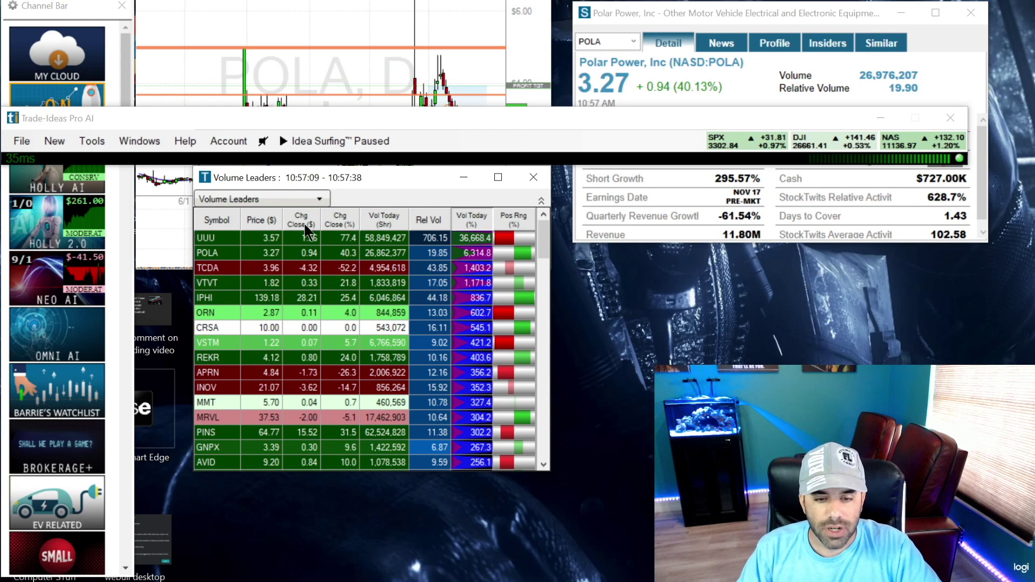
pyautogui.rightClick(314, 264)
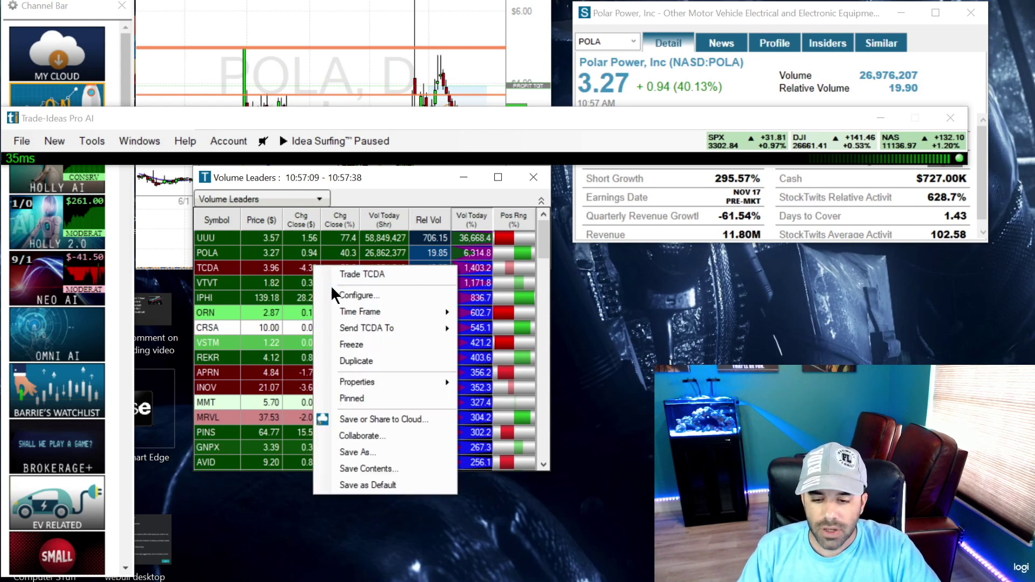
pyautogui.click(364, 298)
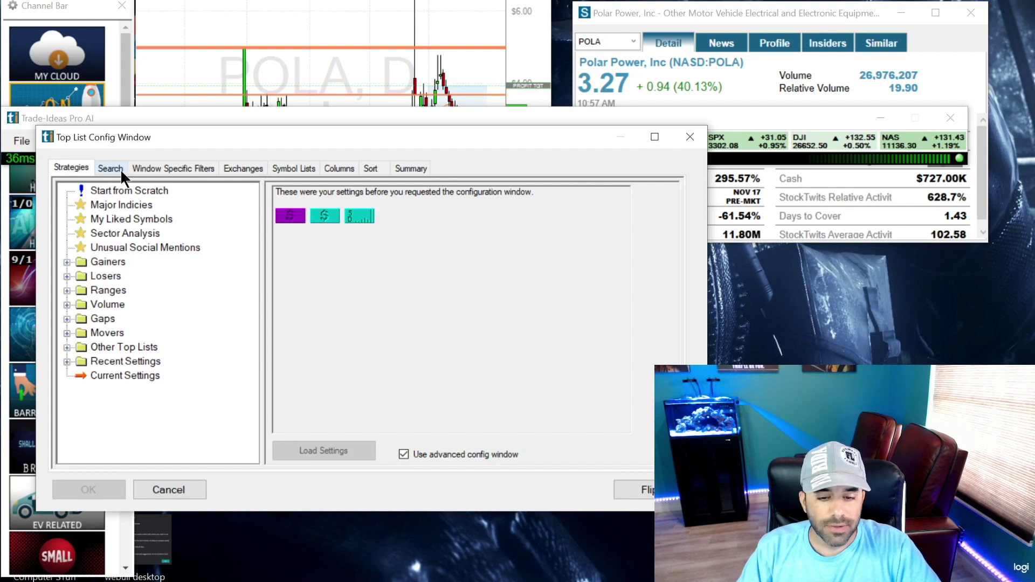
# Step: Show the Window Specific Filters with Price 1 to 500 and 150000 average volume minimum
pyautogui.click(121, 169)
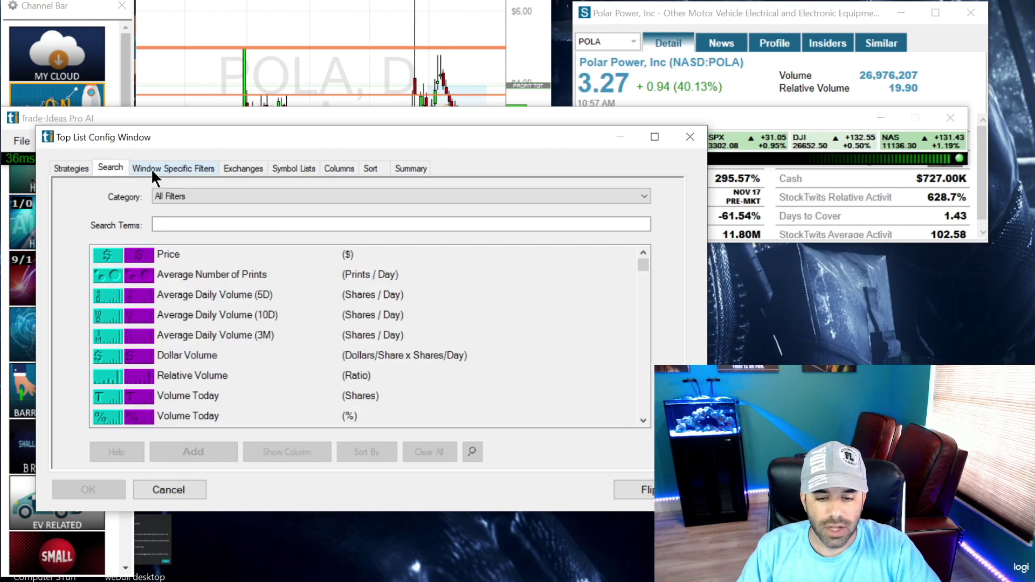
pyautogui.click(155, 170)
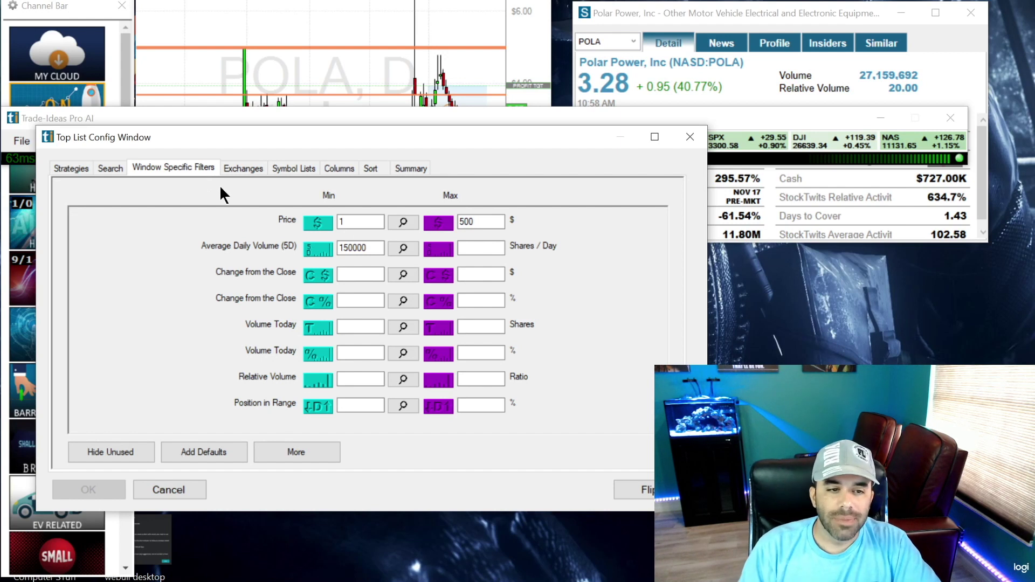
# Step: Remove the 500 max price, set min price to 1.05, and clear the 150000 volume minimum
pyautogui.doubleClick(486, 221)
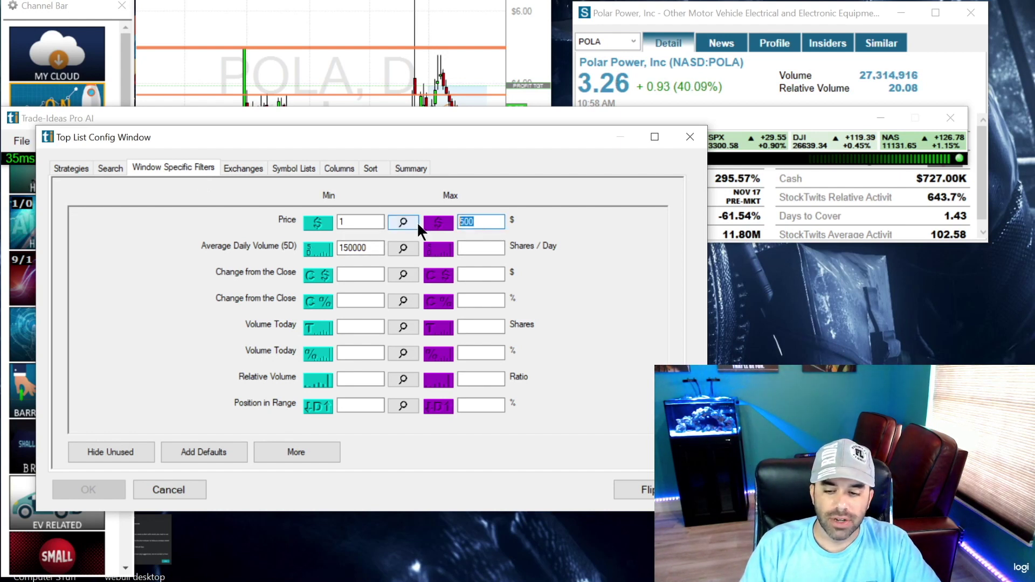
pyautogui.press('BackSpace')
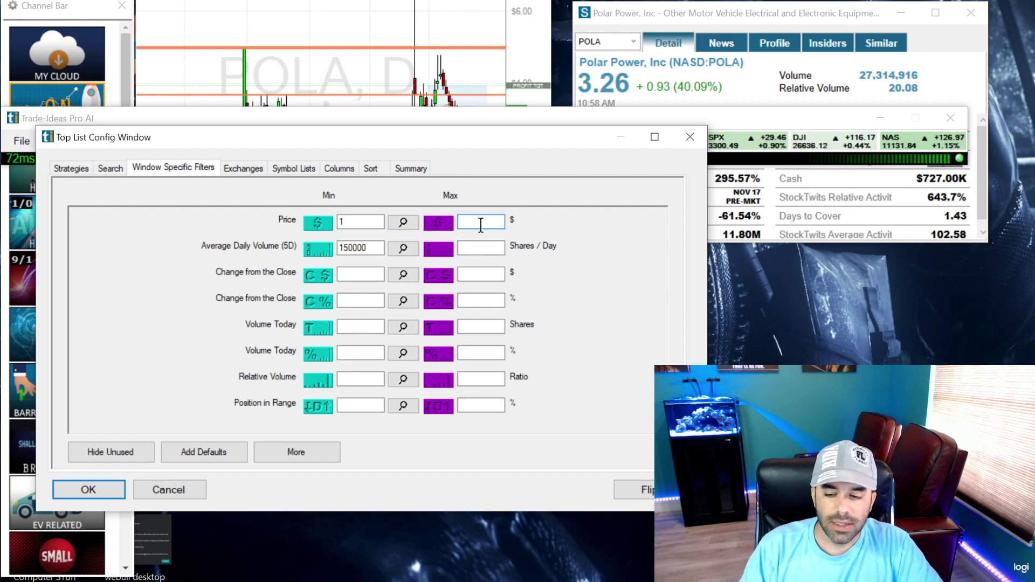
pyautogui.click(374, 221)
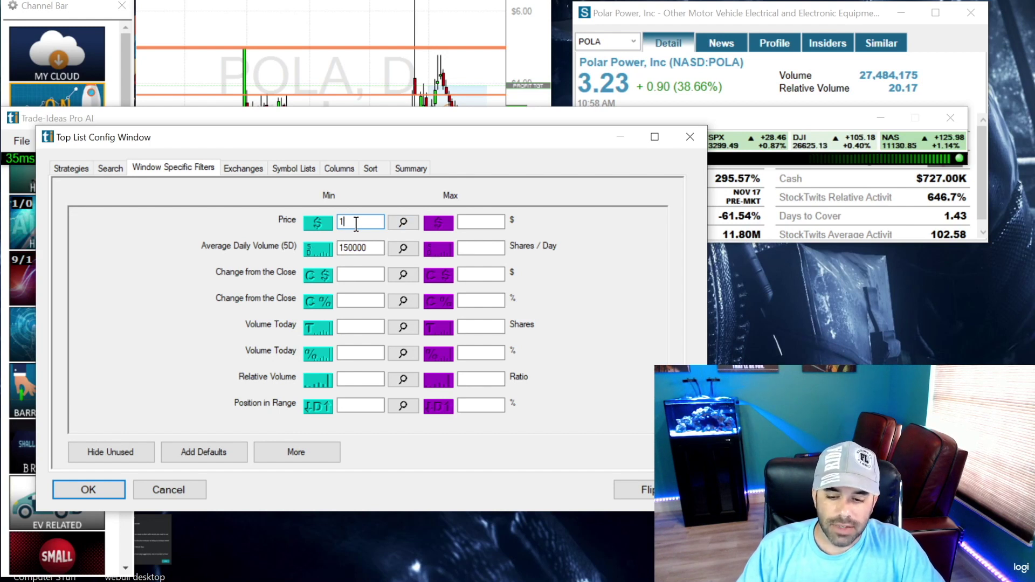
pyautogui.write('.05')
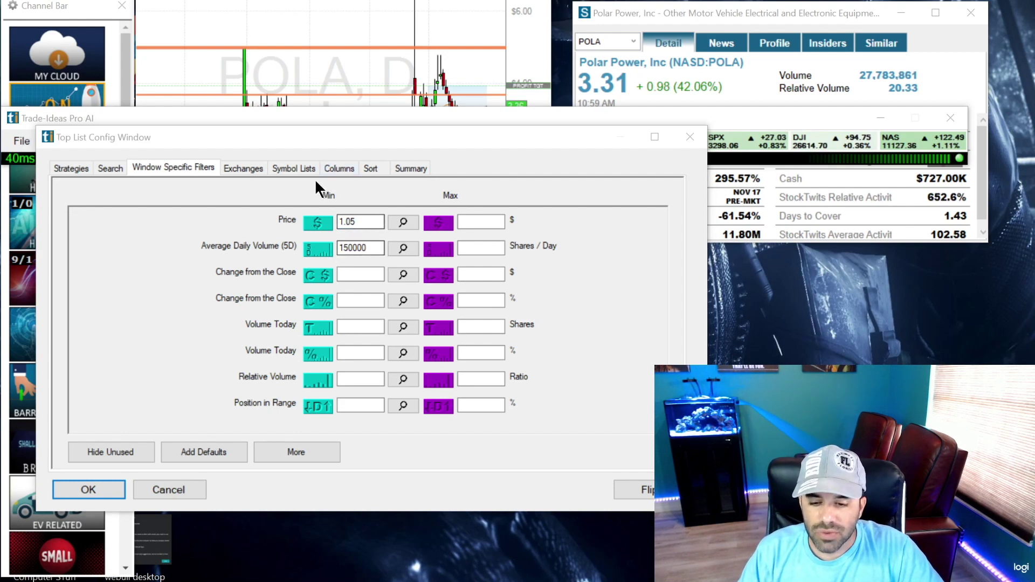
pyautogui.click(341, 247)
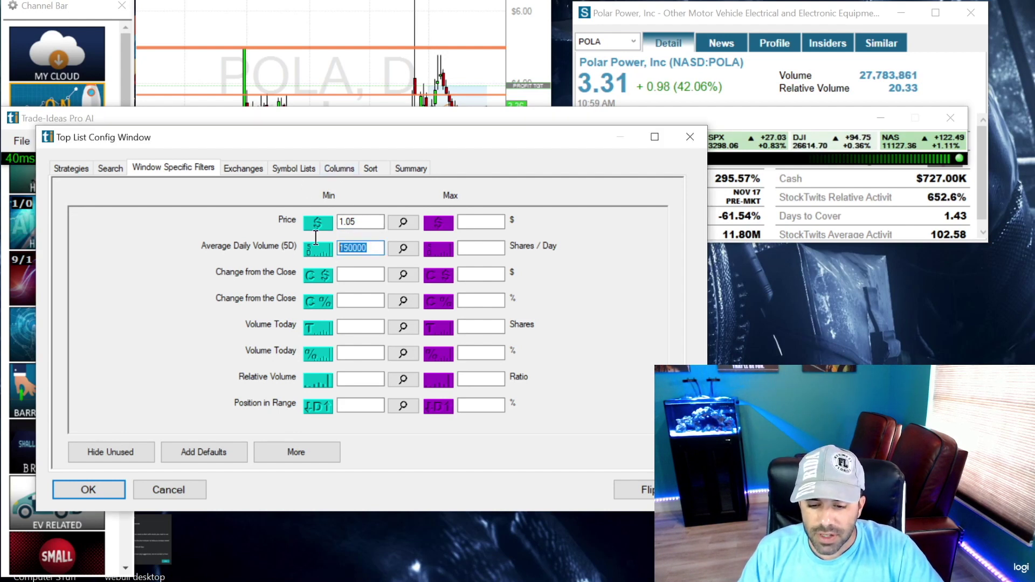
pyautogui.press('BackSpace')
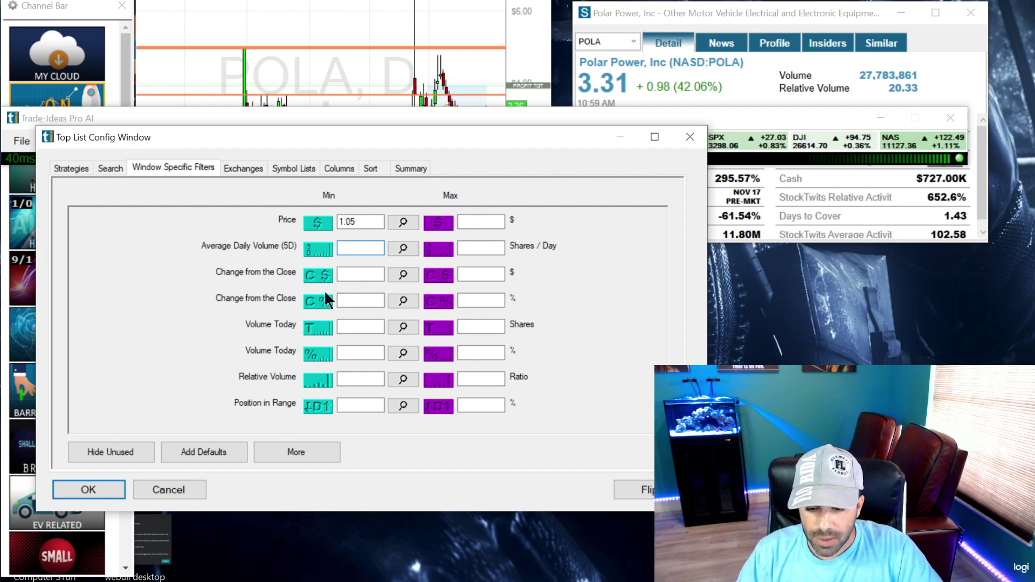
pyautogui.click(351, 325)
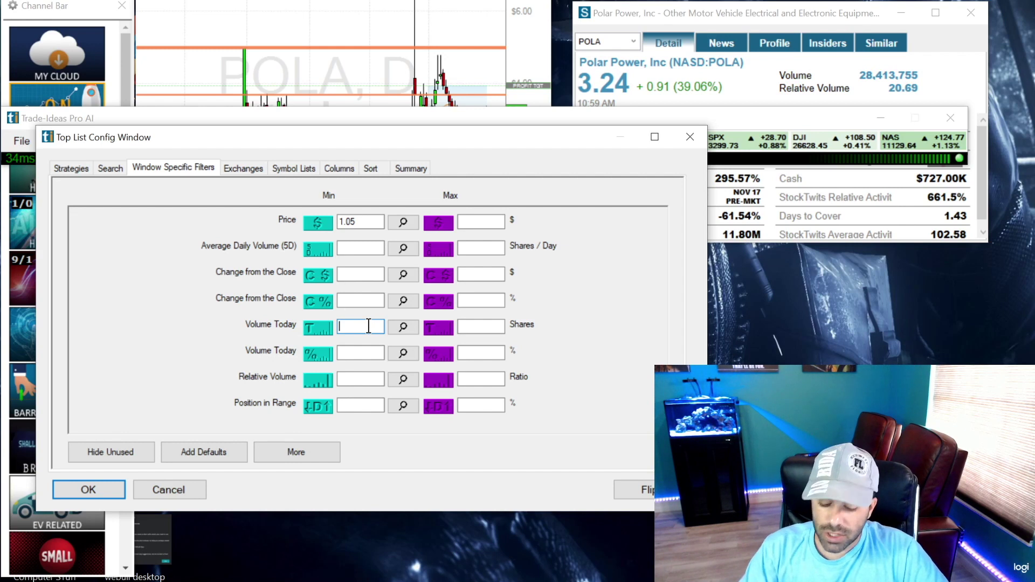
# Step: Set Volume Today minimum to 50000 and Relative Volume minimum to 2
pyautogui.write('5000')
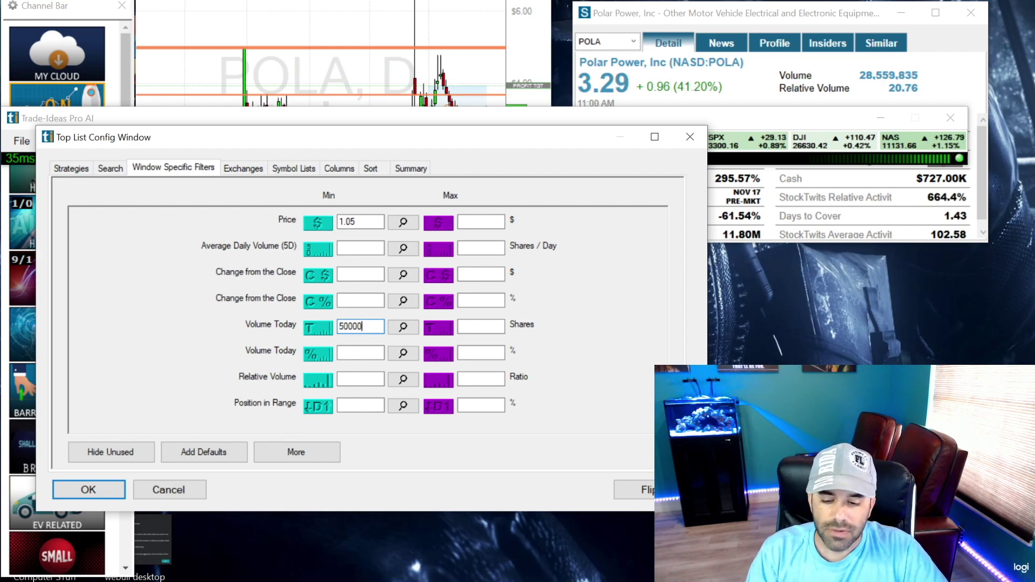
pyautogui.write('0')
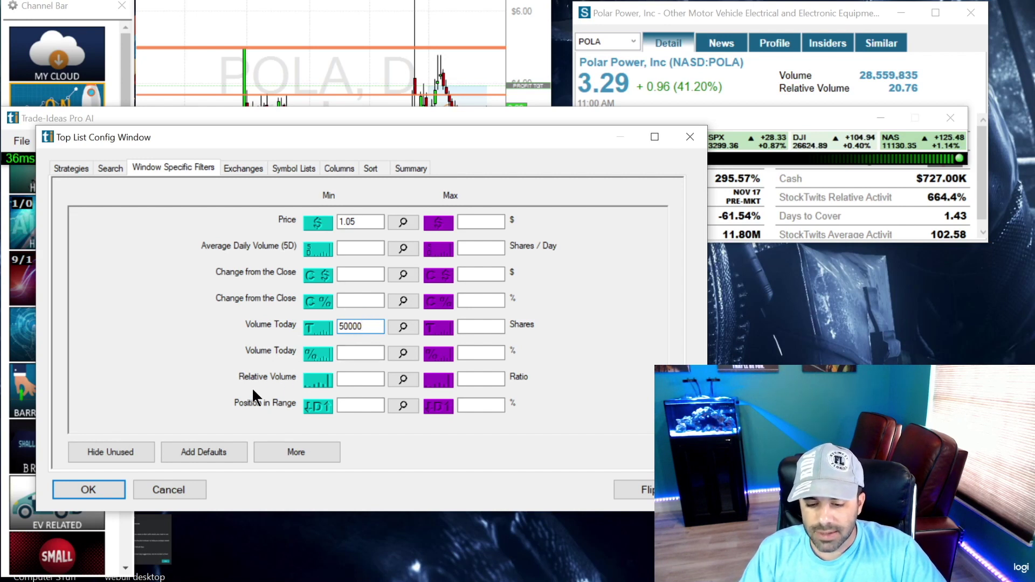
pyautogui.click(360, 379)
pyautogui.write('2')
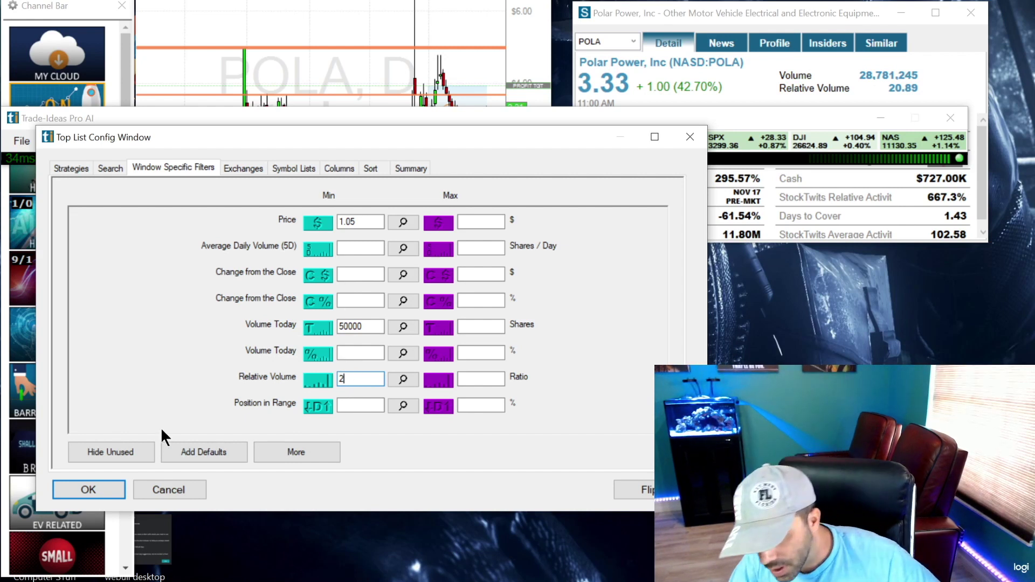
pyautogui.click(260, 167)
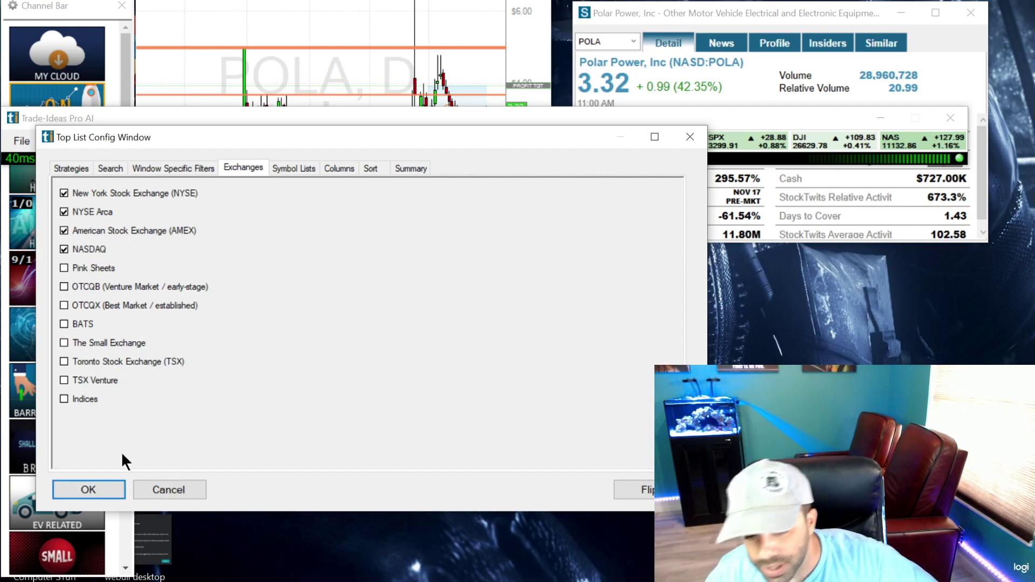
# Step: Look over the Symbol Lists, Columns and Exchanges settings, then return to Window Specific Filters
pyautogui.click(298, 167)
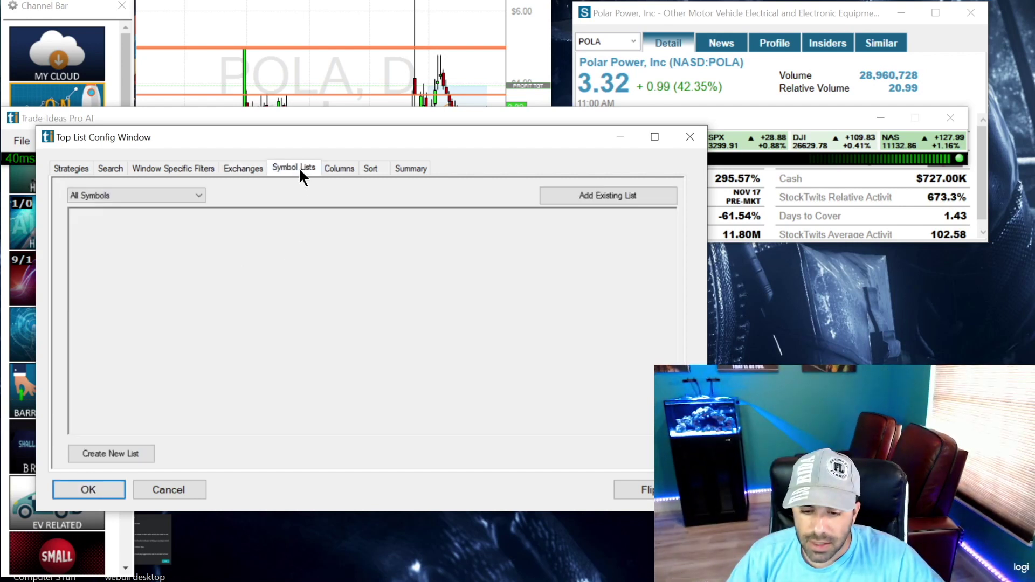
pyautogui.click(341, 167)
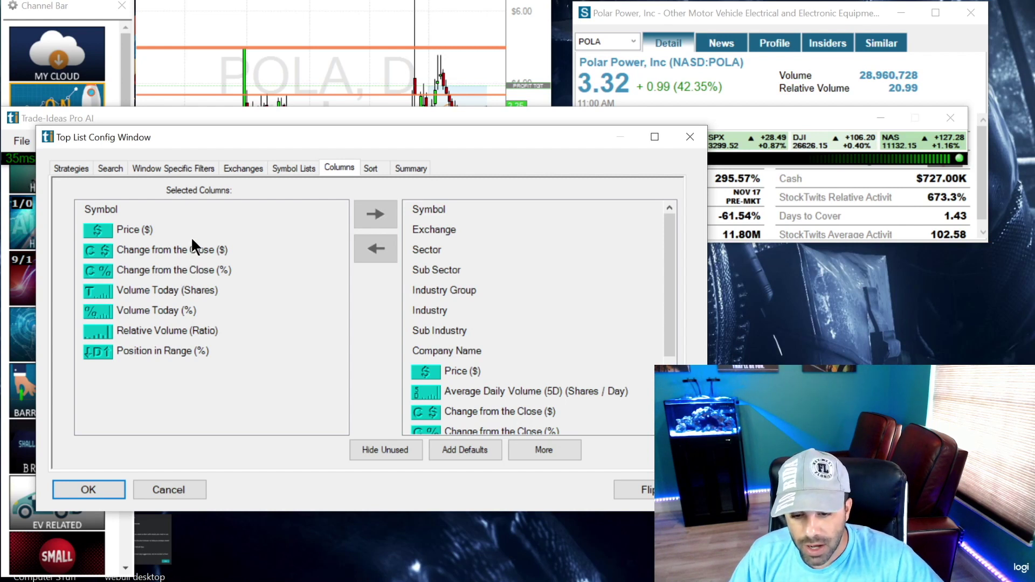
pyautogui.click(243, 167)
pyautogui.click(187, 168)
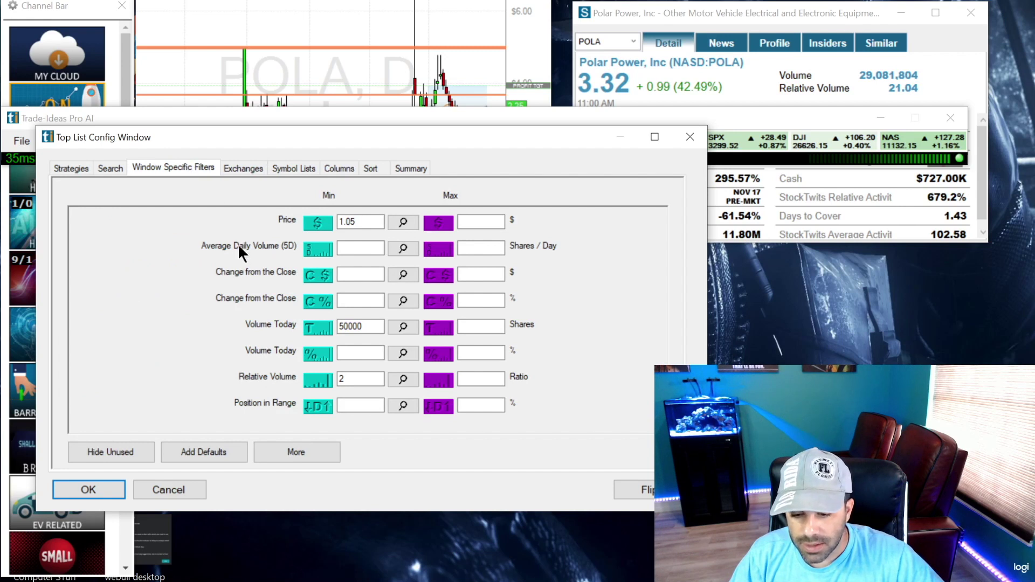
# Step: Set the Change from the Close (%) minimum to 5
pyautogui.click(350, 273)
pyautogui.click(358, 300)
pyautogui.write('5')
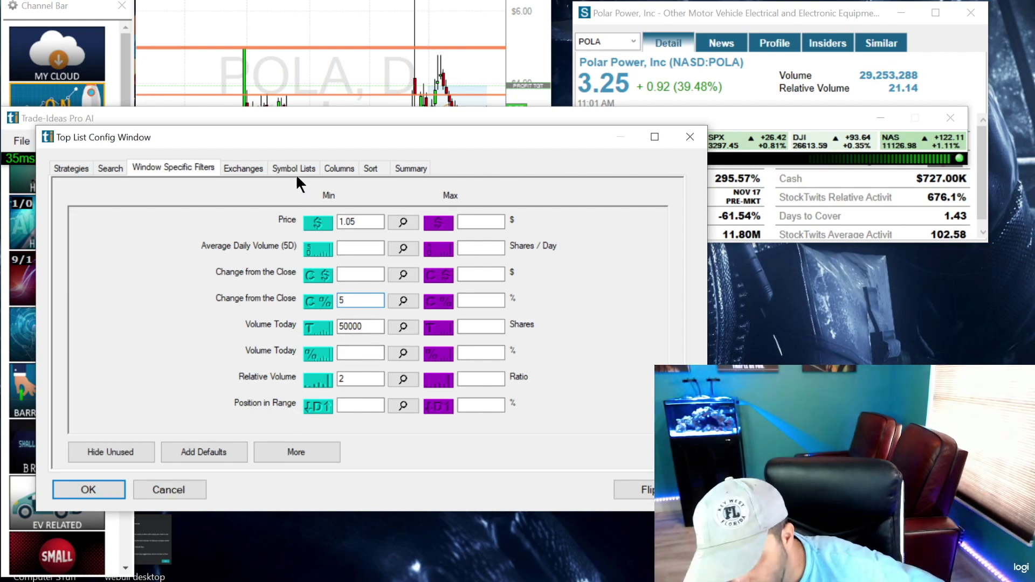
# Step: Review the summary, then select the Price, Change from Close ($, %) and Volume Today columns
pyautogui.click(115, 483)
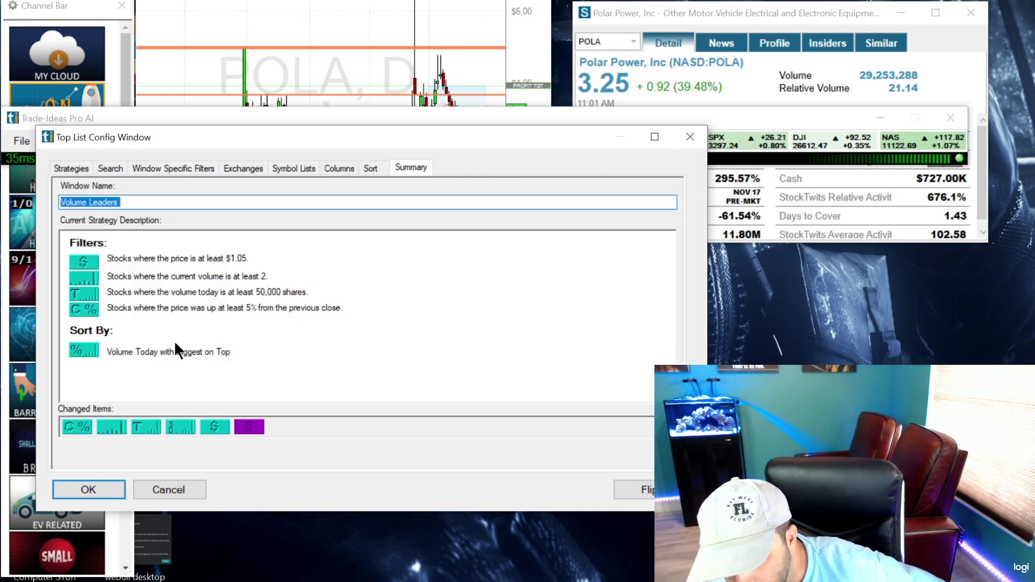
pyautogui.click(337, 168)
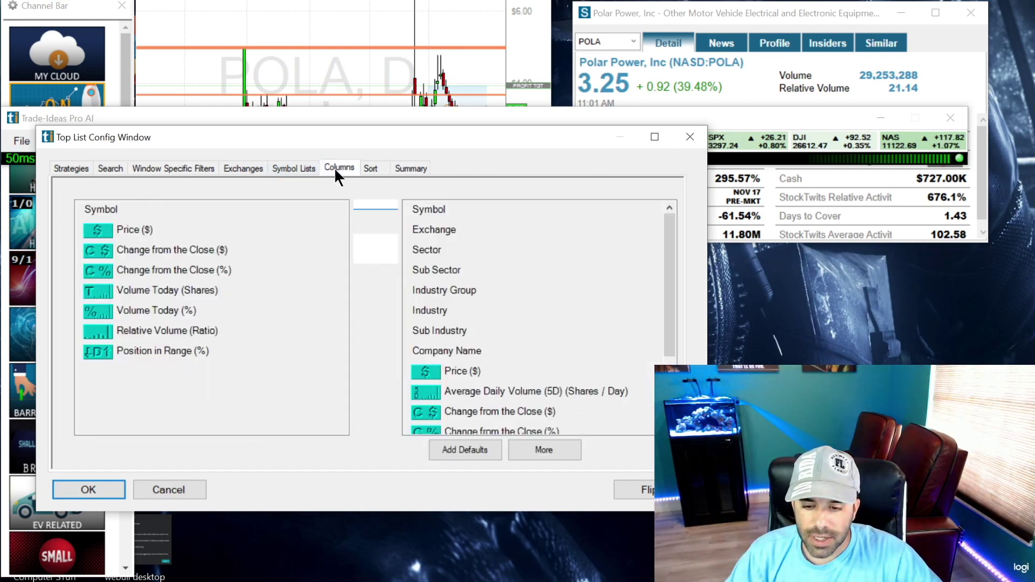
pyautogui.click(139, 228)
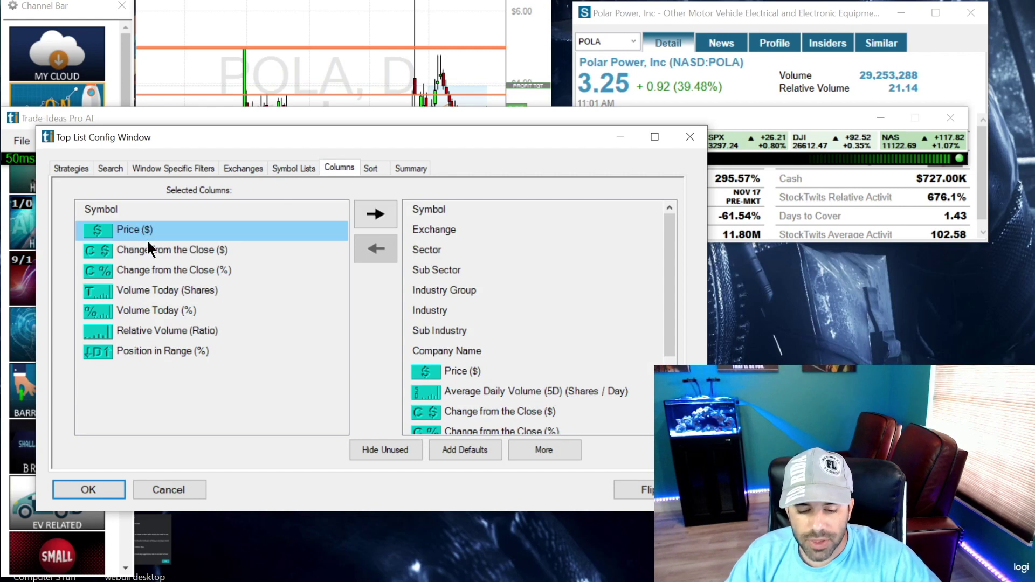
pyautogui.click(178, 249)
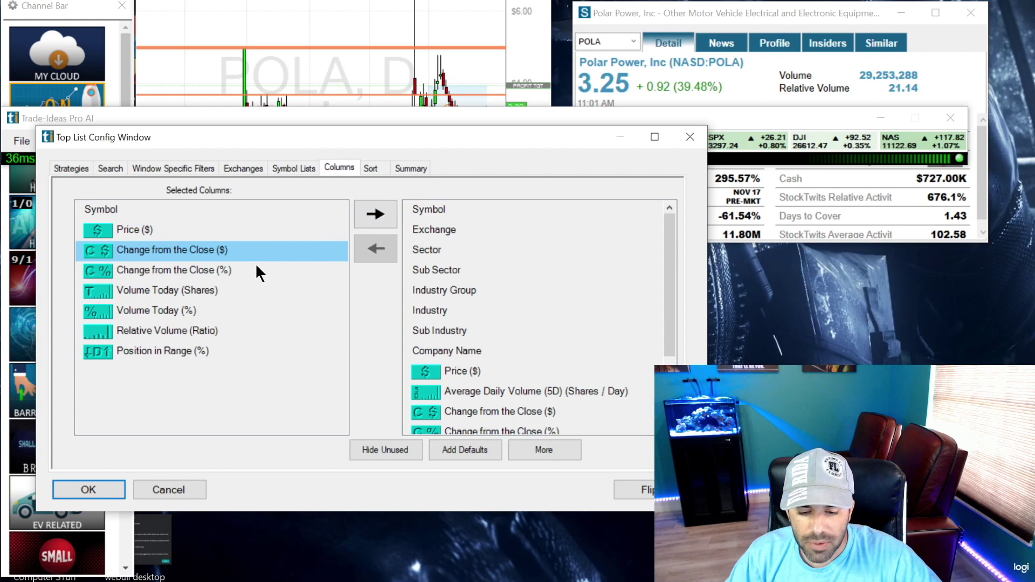
pyautogui.click(220, 271)
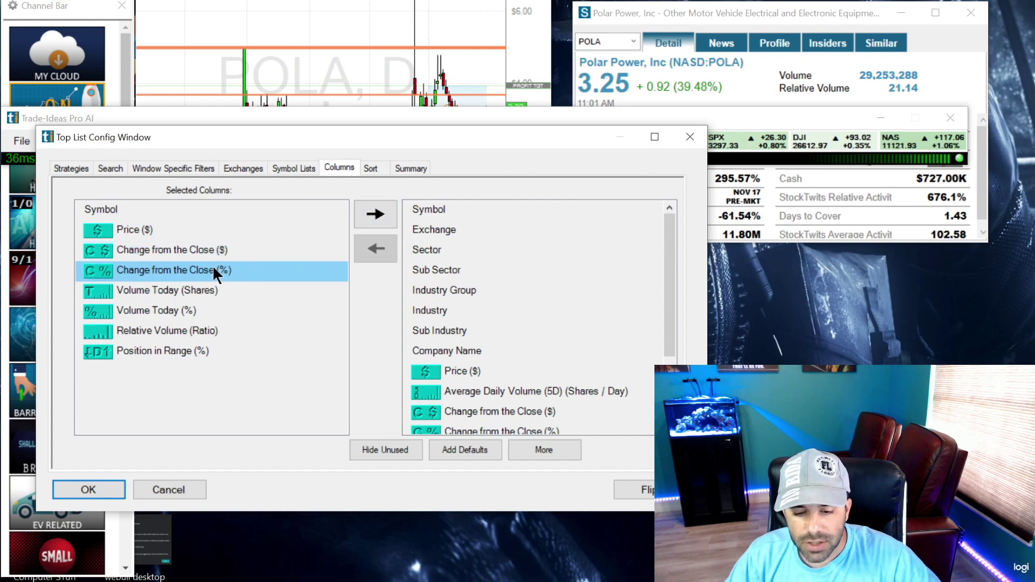
pyautogui.click(205, 291)
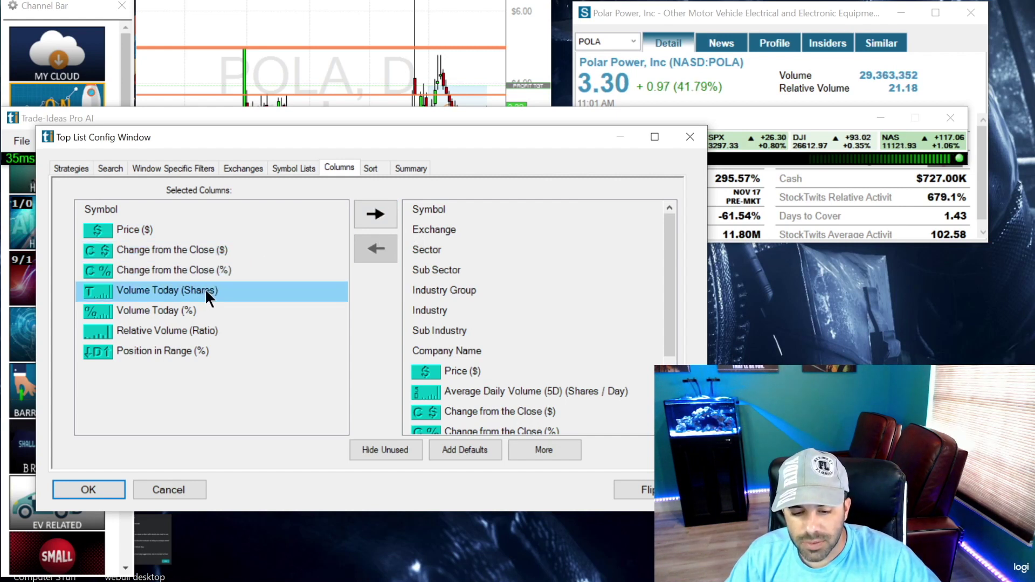
# Step: Remove the Volume Today (%) and Position in Range (%) columns and recheck the summary
pyautogui.click(197, 311)
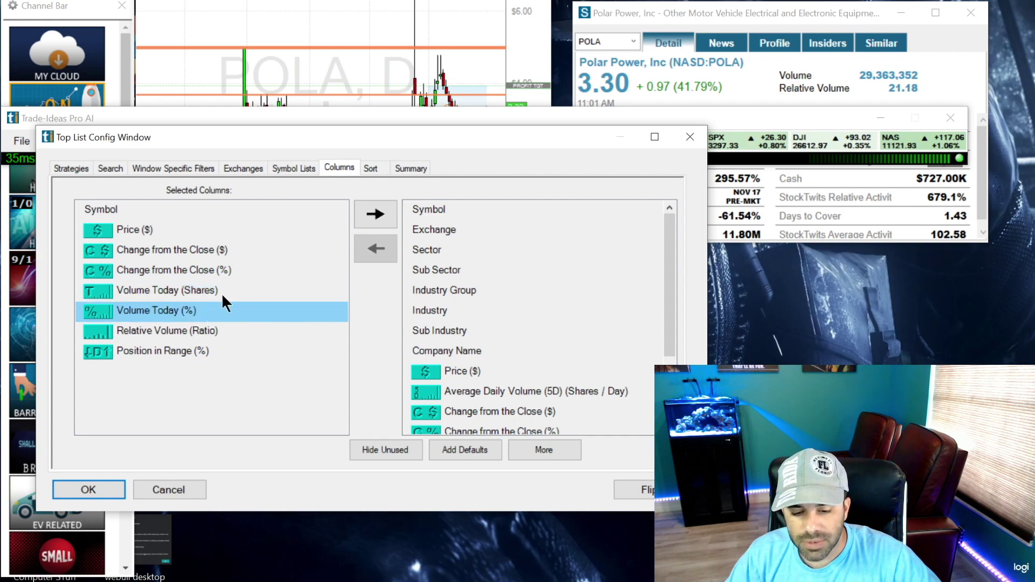
pyautogui.click(374, 208)
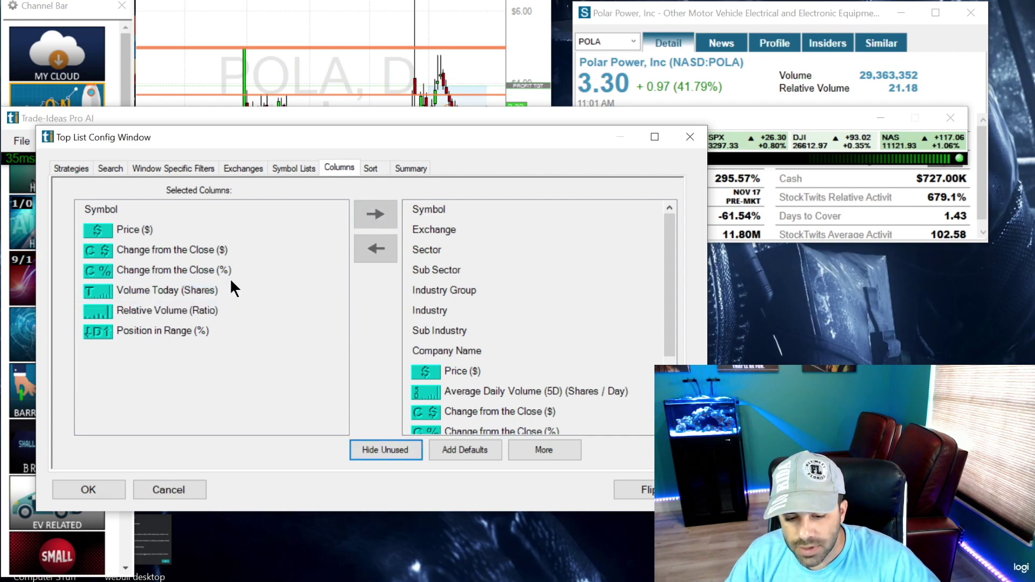
pyautogui.click(203, 331)
pyautogui.click(374, 215)
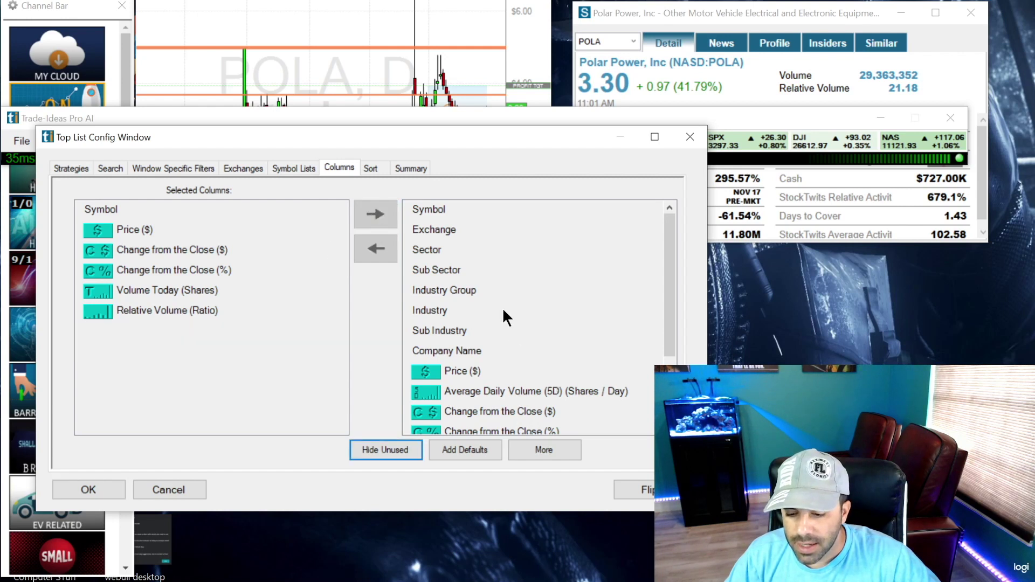
pyautogui.scroll(-2, 494, 275)
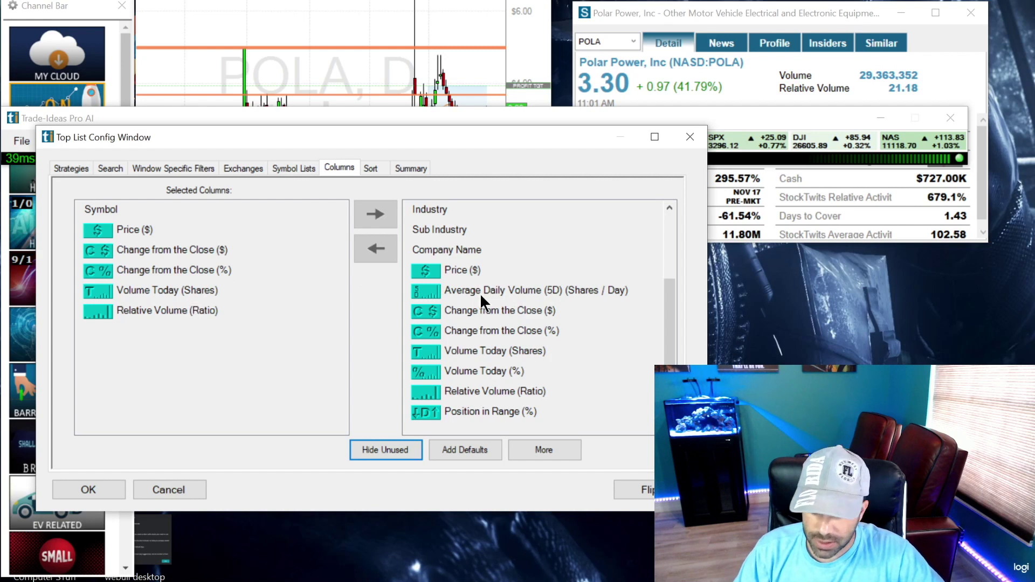
pyautogui.scroll(2, 441, 292)
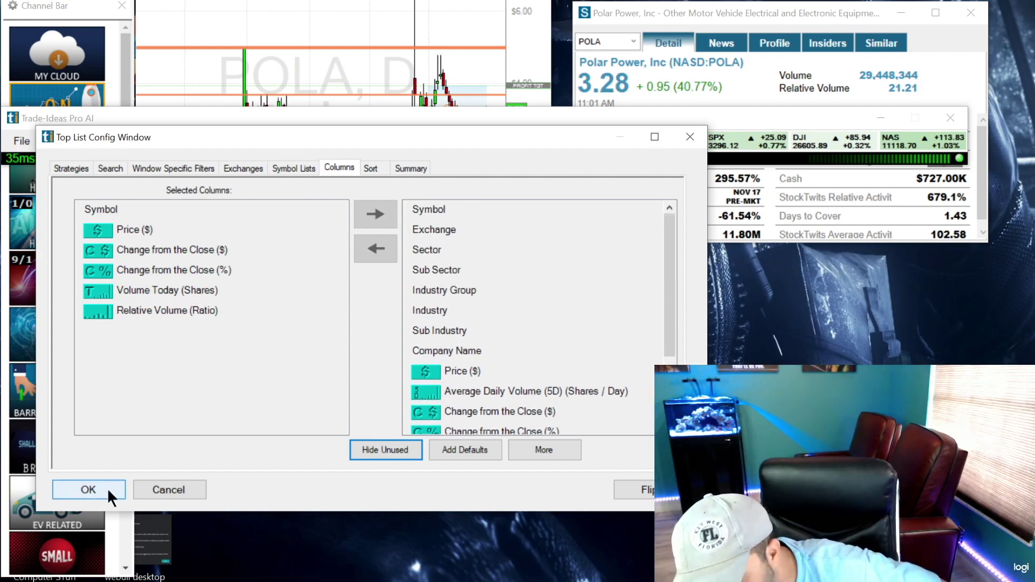
pyautogui.click(88, 489)
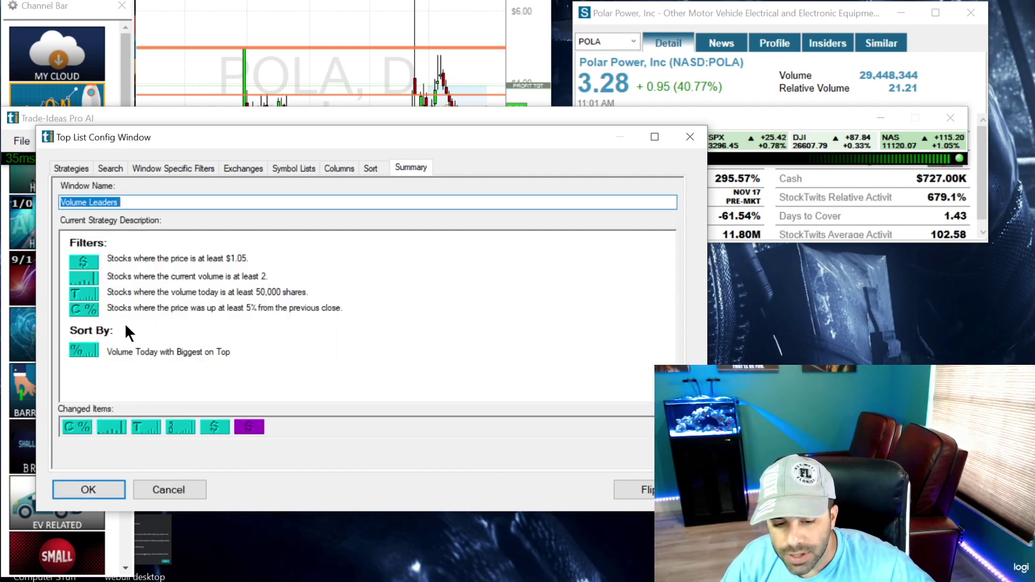
# Step: Confirm the top list settings, load UUU, and bring its chart window into view
pyautogui.click(89, 489)
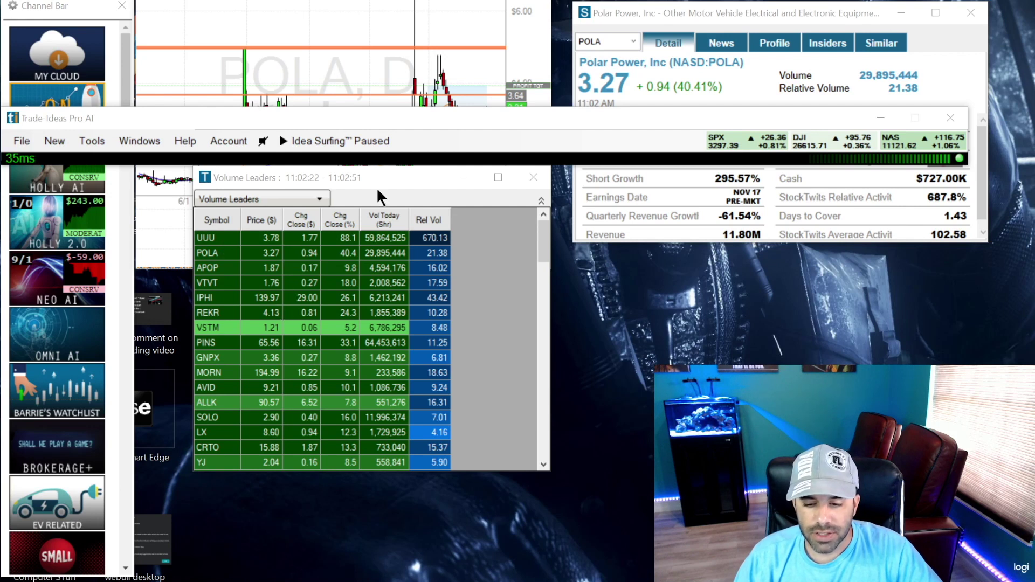
pyautogui.moveTo(384, 176); pyautogui.dragTo(330, 283)
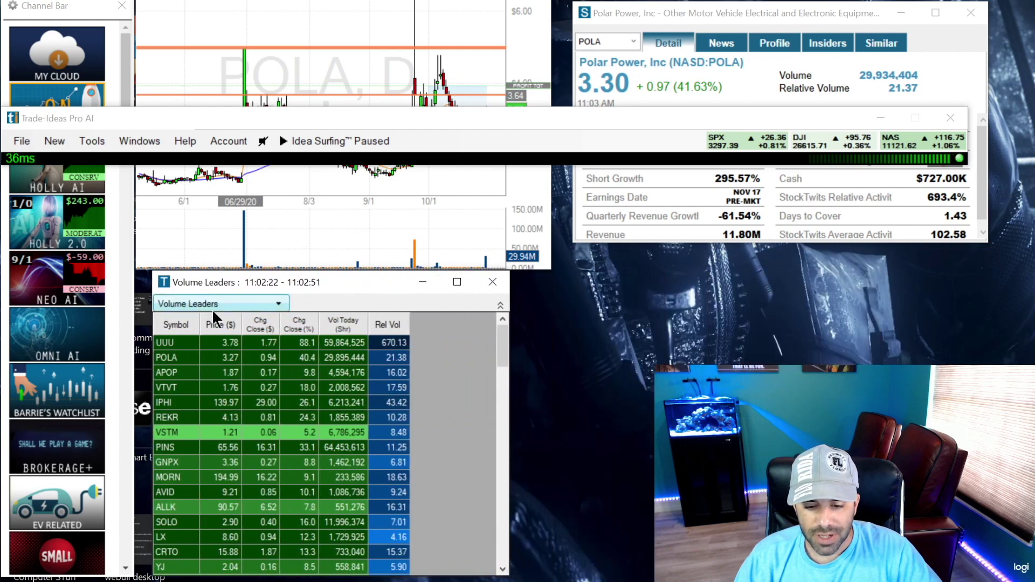
pyautogui.click(172, 341)
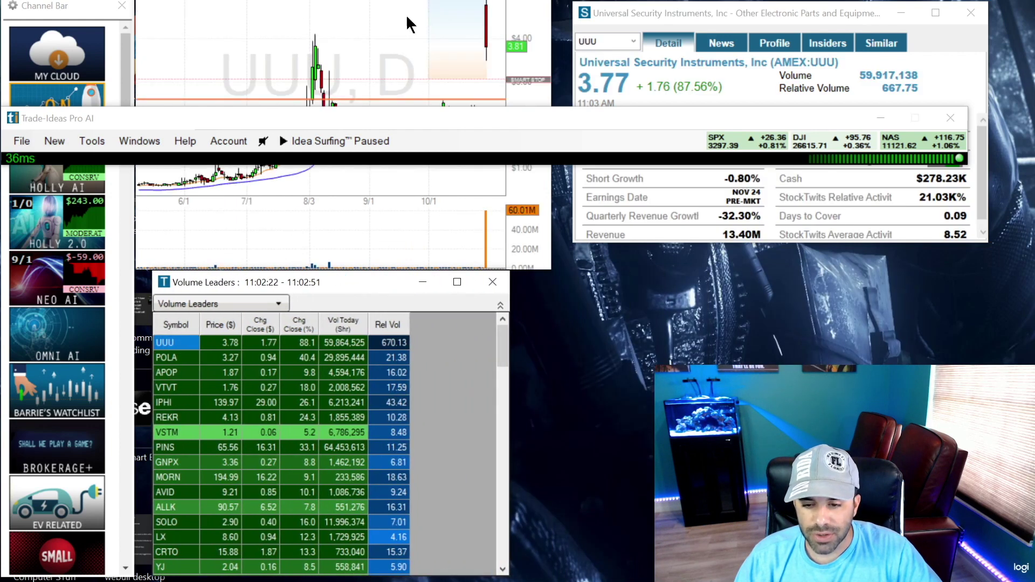
pyautogui.click(405, 64)
pyautogui.moveTo(451, 1); pyautogui.dragTo(444, 150)
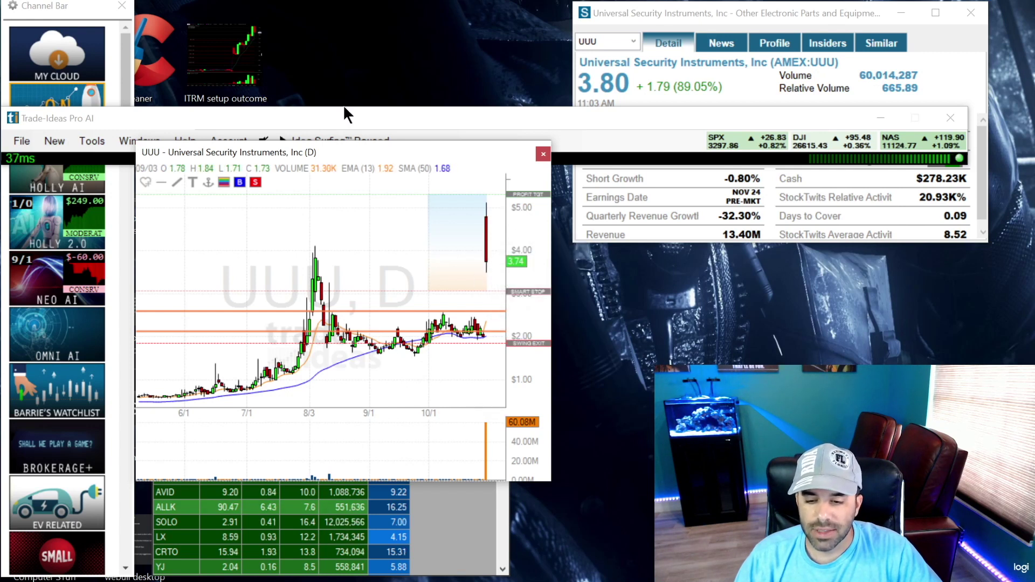
# Step: Put the UUU chart on the right and a taller Volume Leaders list at upper left
pyautogui.moveTo(353, 153); pyautogui.dragTo(740, 246)
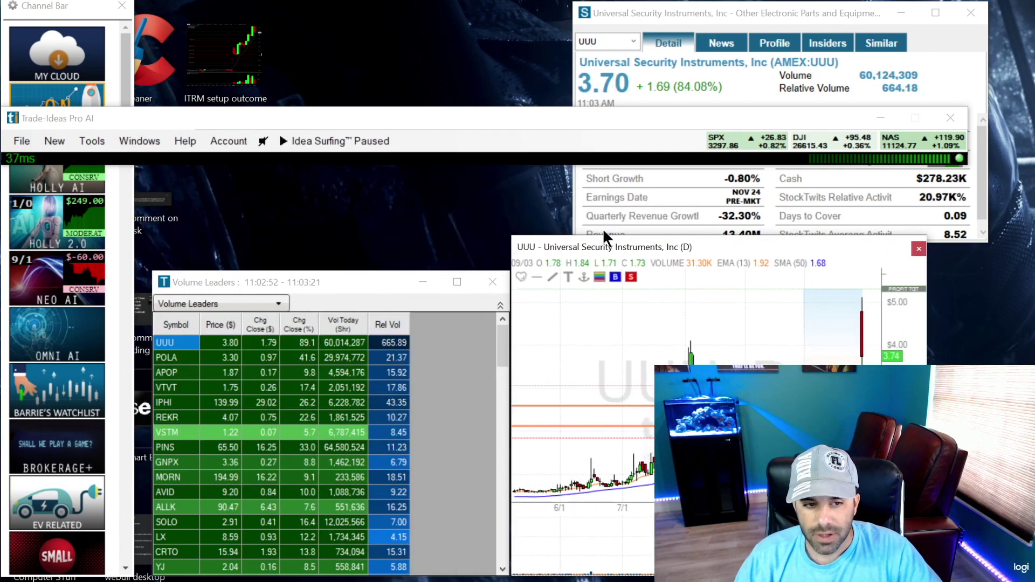
pyautogui.moveTo(356, 282); pyautogui.dragTo(339, 177)
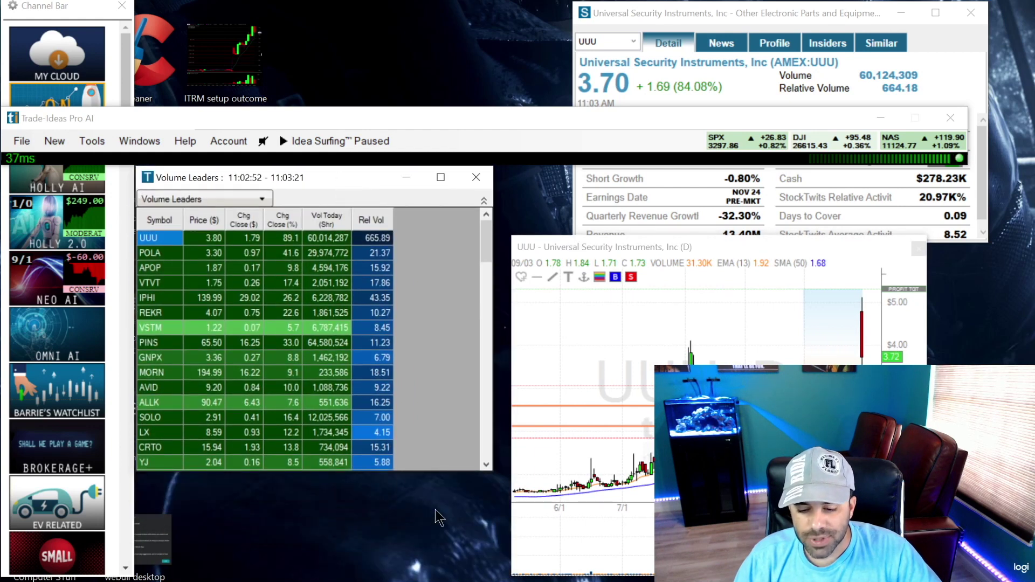
pyautogui.moveTo(441, 470); pyautogui.dragTo(444, 509)
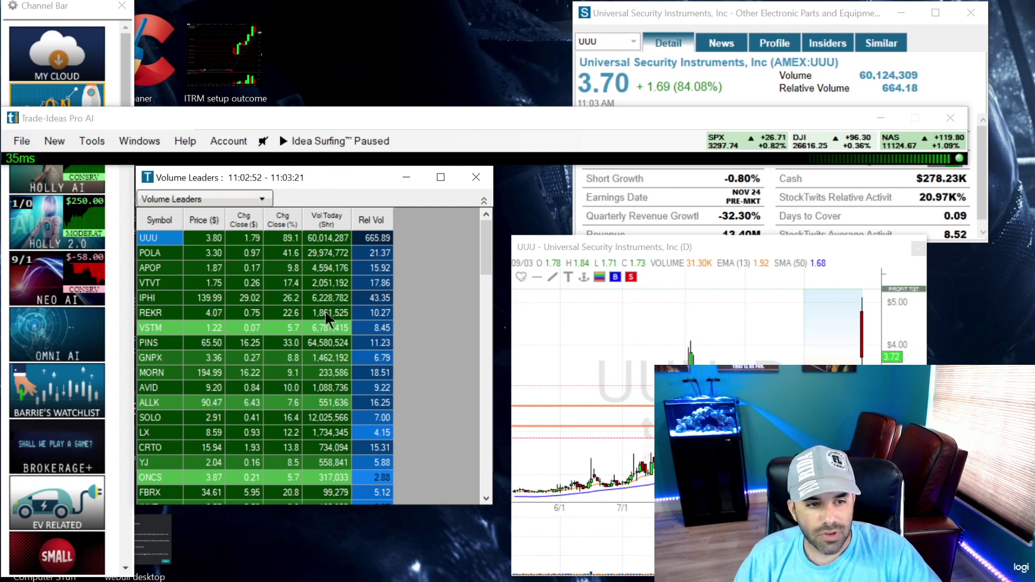
pyautogui.rightClick(228, 281)
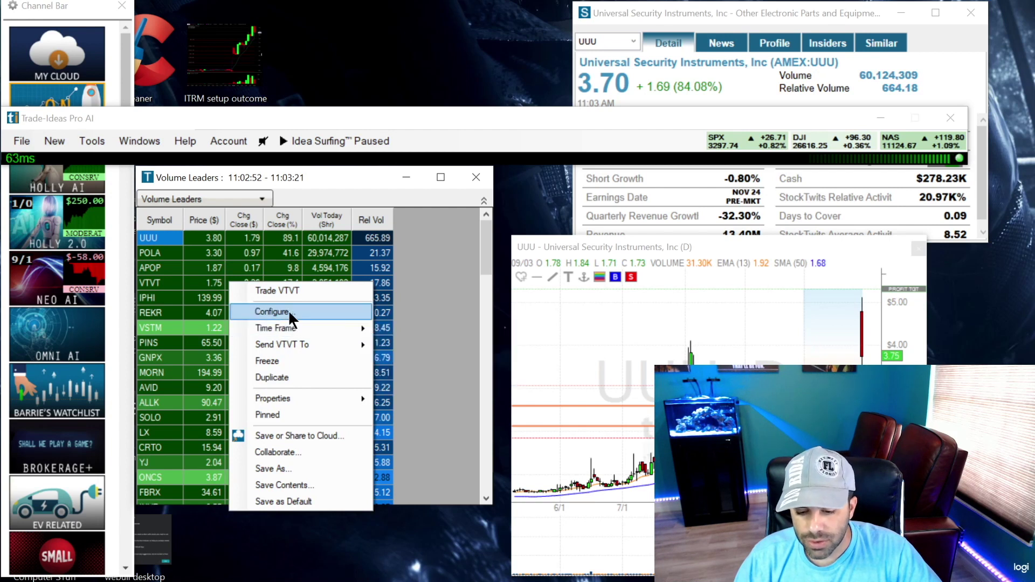
# Step: Switch the list's column headers to icons, then back to text labels
pyautogui.moveTo(305, 400)
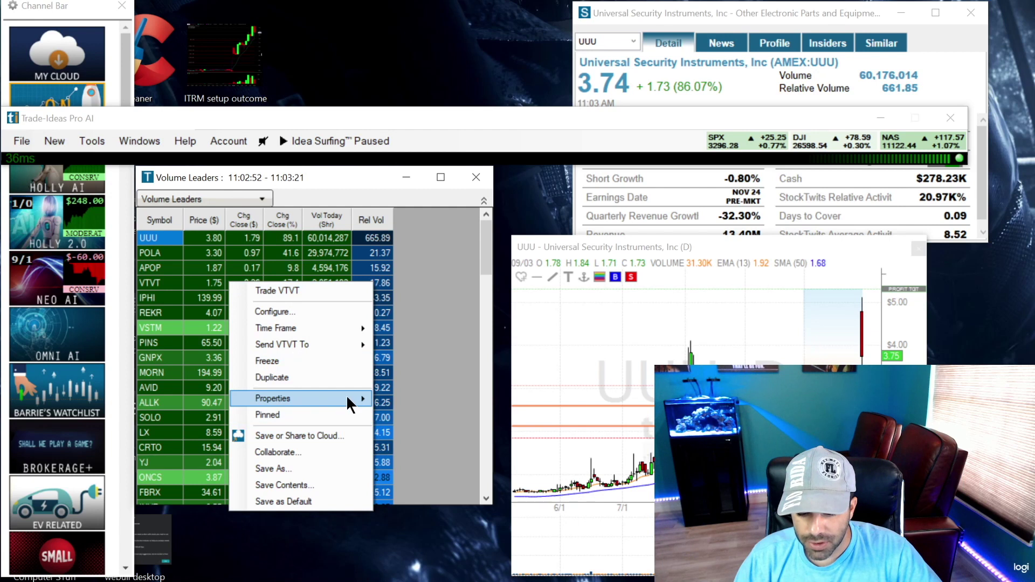
pyautogui.moveTo(348, 396)
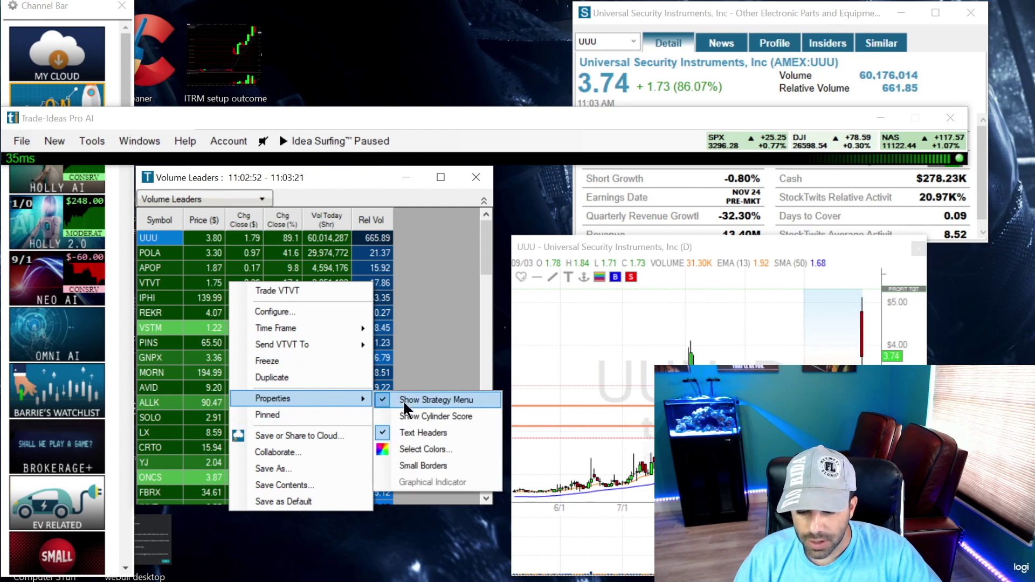
pyautogui.click(408, 429)
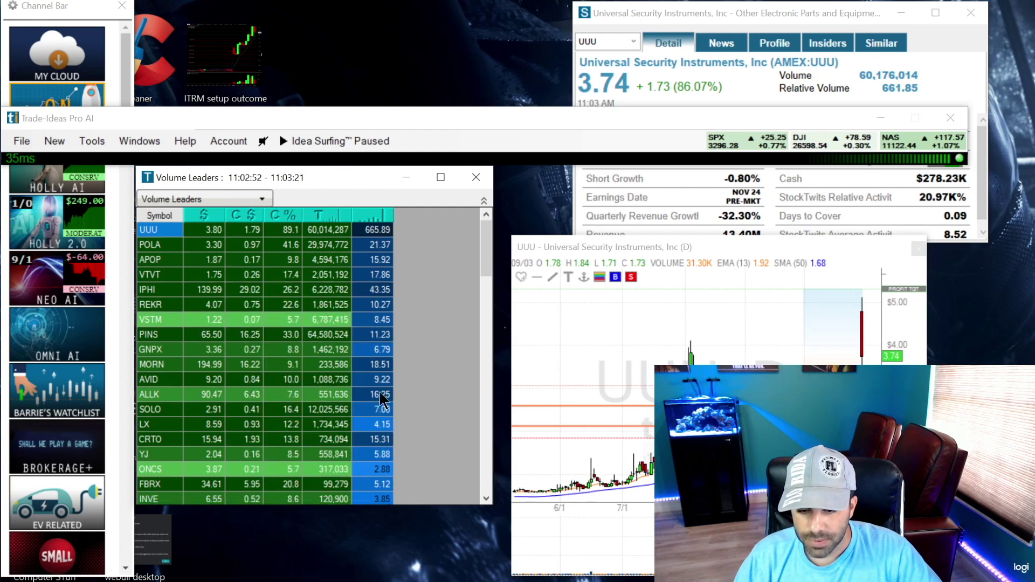
pyautogui.rightClick(269, 275)
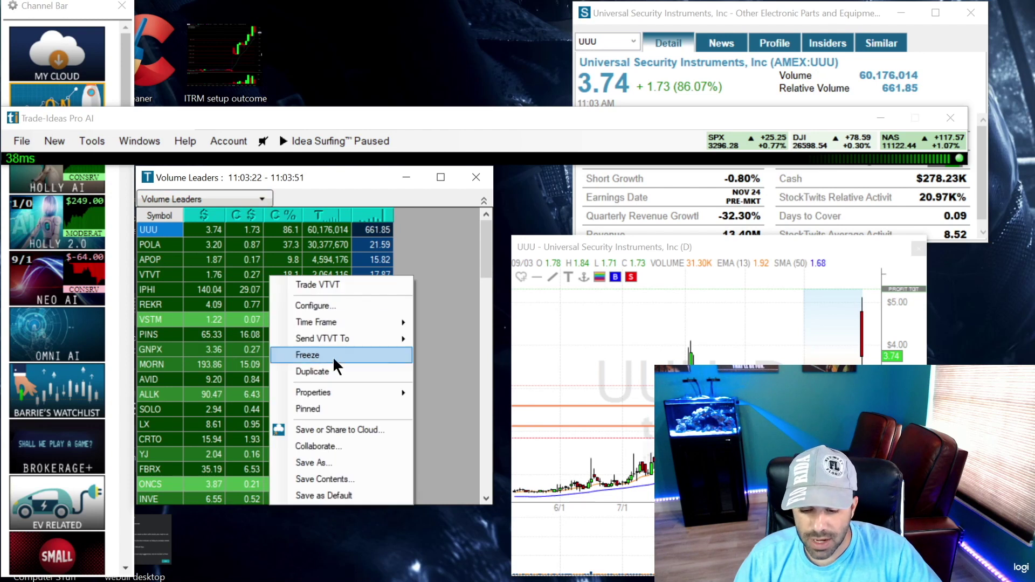
pyautogui.moveTo(383, 394)
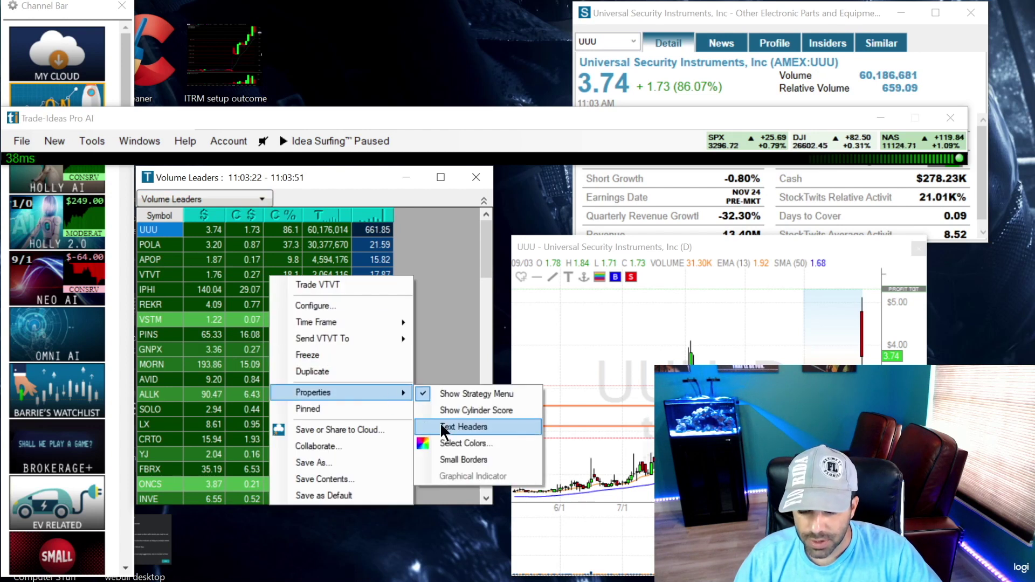
pyautogui.click(449, 424)
# Step: Turn off Show Strategy Menu to hide the strategy dropdown bar
pyautogui.rightClick(304, 334)
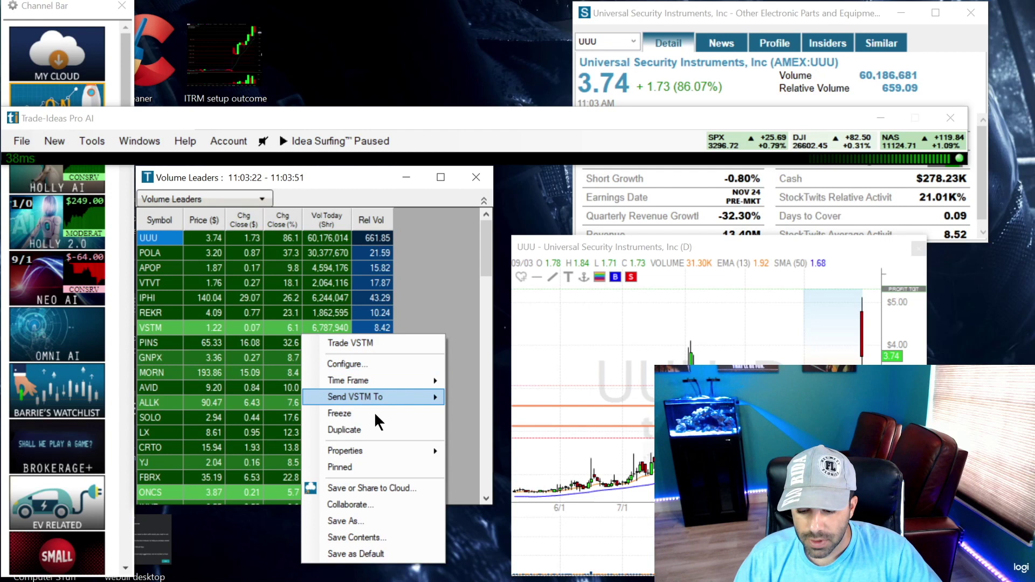
pyautogui.moveTo(433, 450)
pyautogui.click(477, 451)
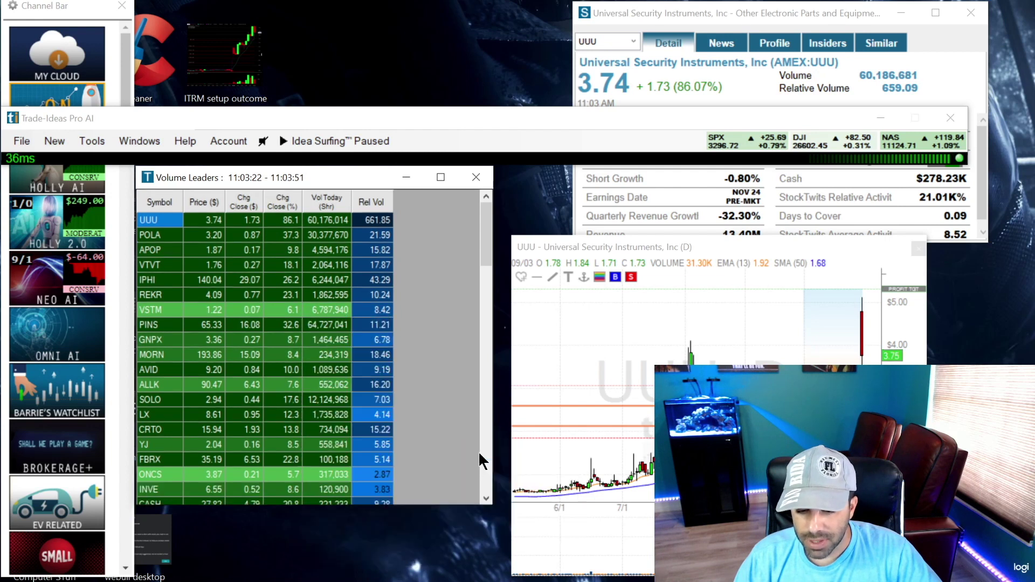
pyautogui.rightClick(303, 334)
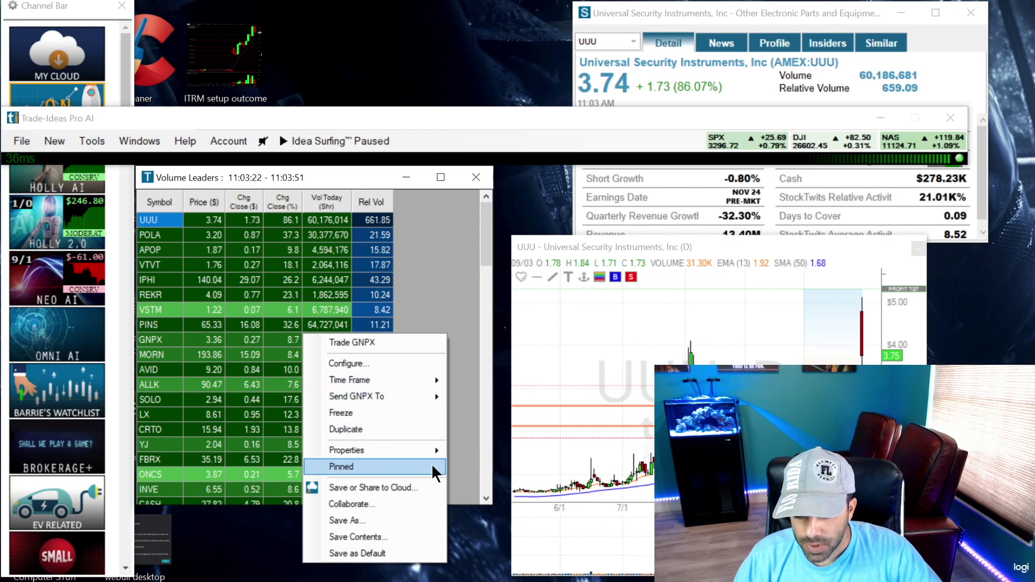
# Step: Replace the list's green row colours with the yellow-to-orange scheme from Select Colors
pyautogui.moveTo(442, 451)
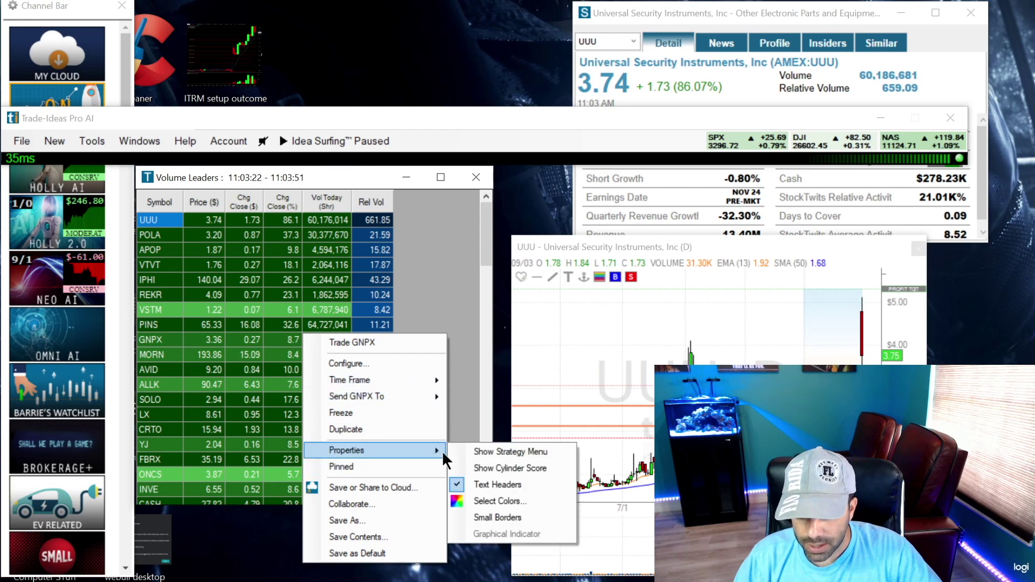
pyautogui.click(478, 499)
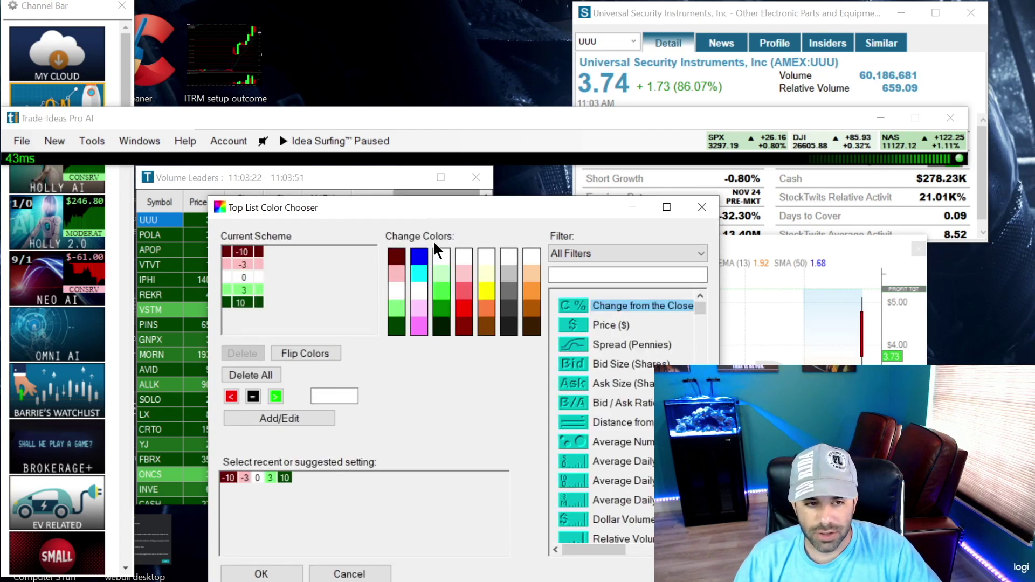
pyautogui.moveTo(473, 207); pyautogui.dragTo(396, 177)
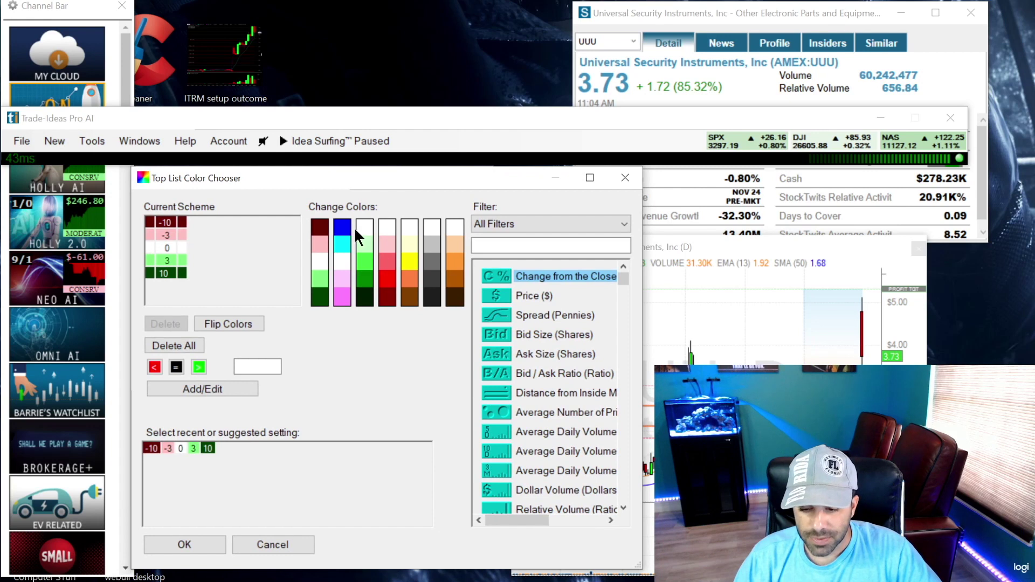
pyautogui.click(406, 257)
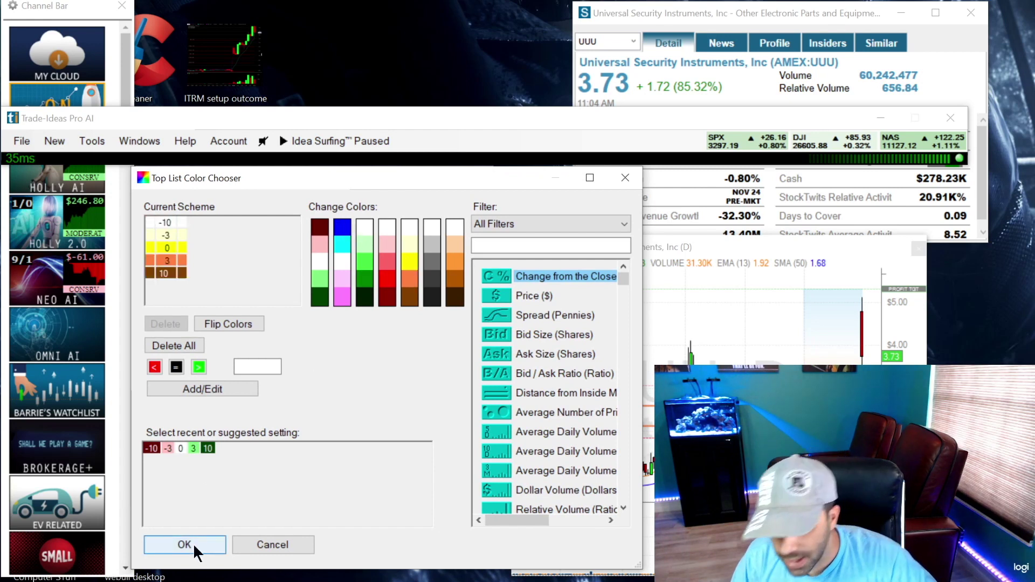
pyautogui.click(195, 545)
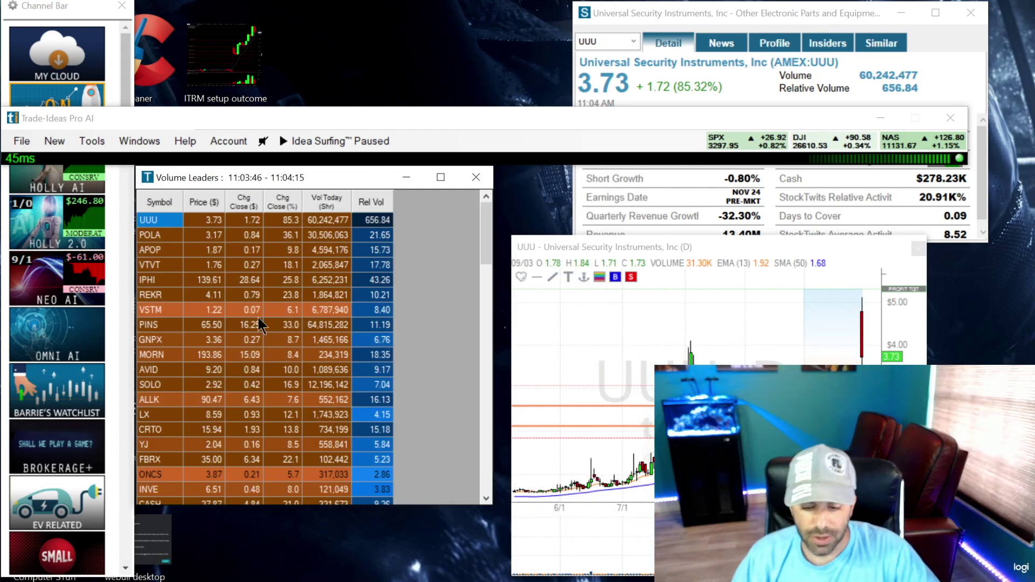